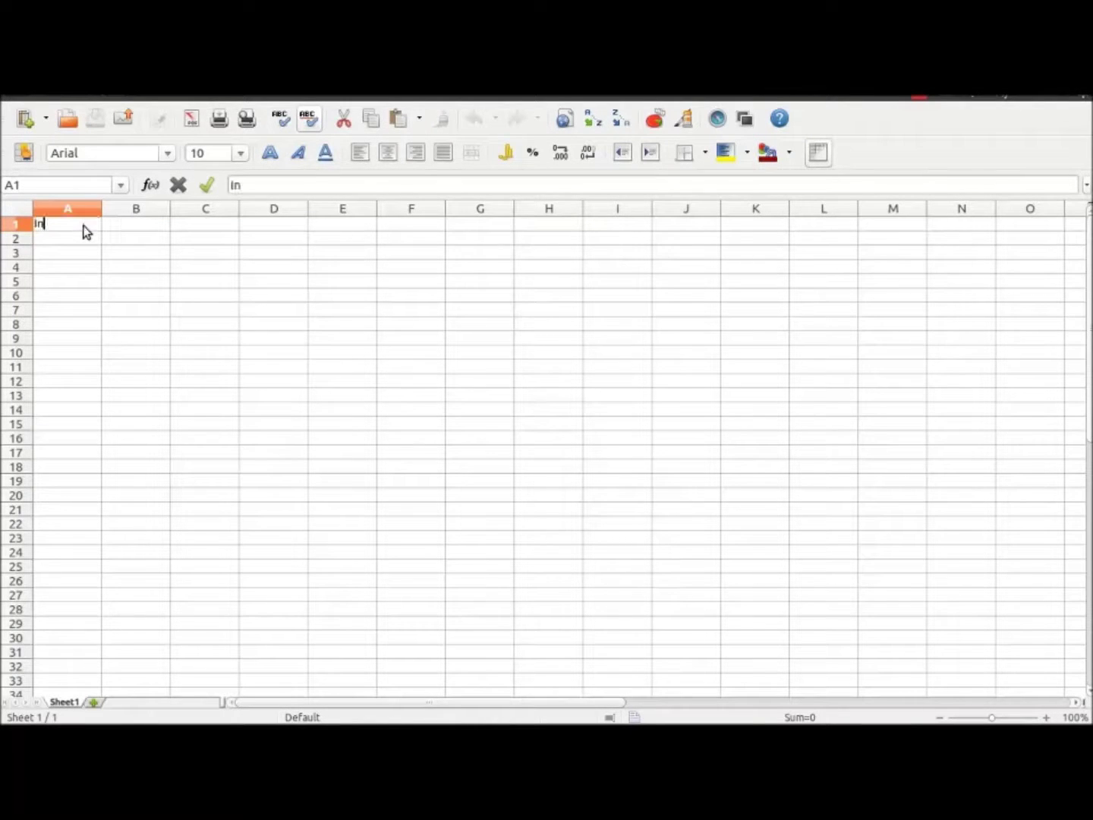
Under the Input heading, enter Class in B2 and bucket in B3.
left_click(127, 240)
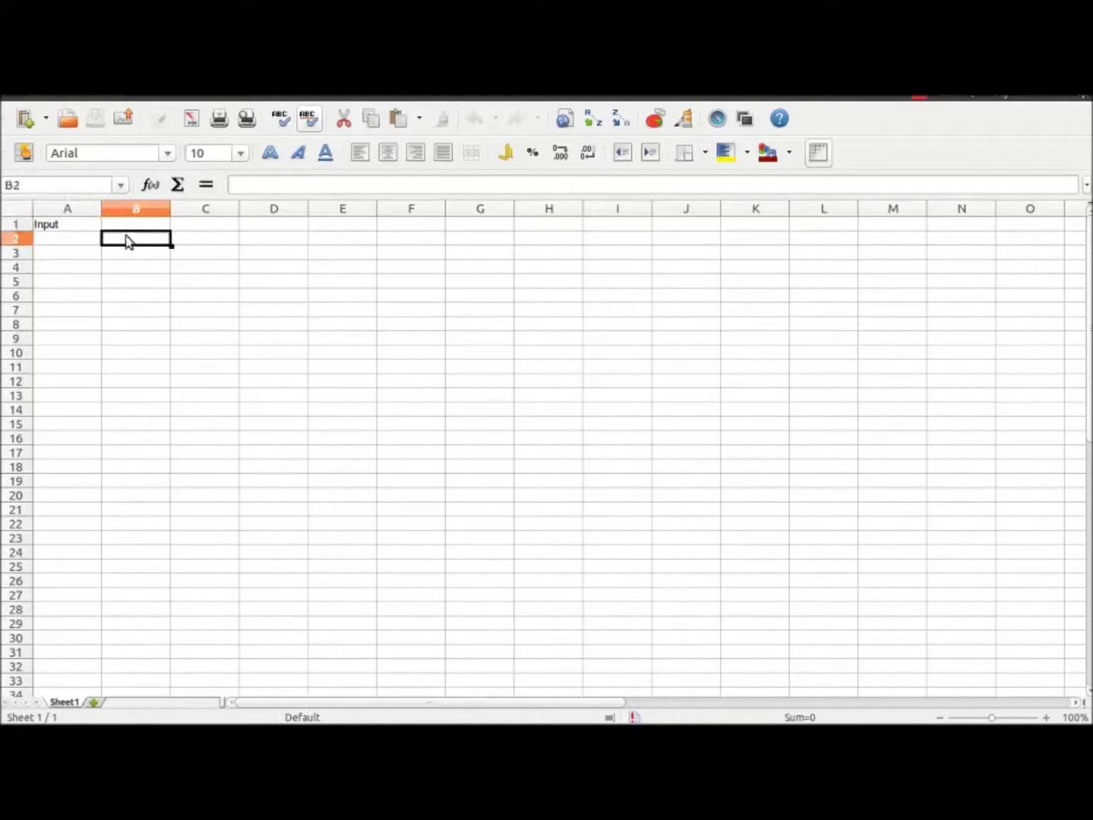
double_click(126, 240)
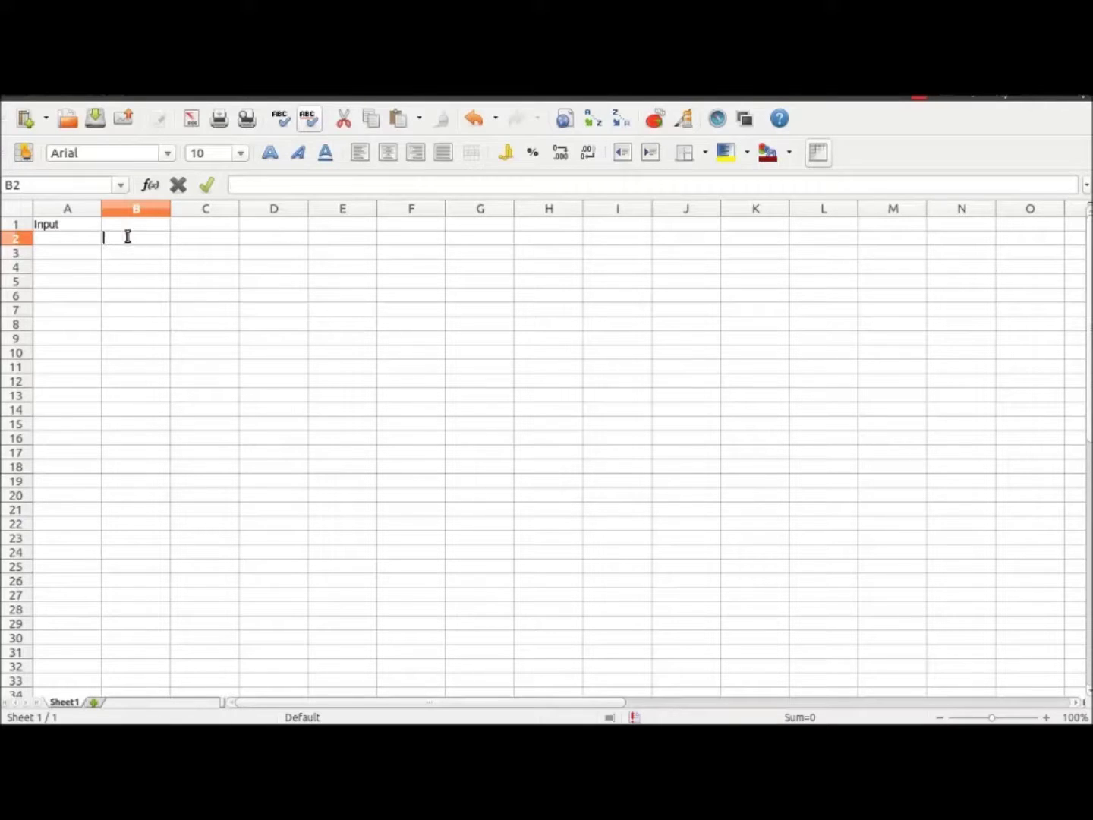
type("Class")
left_click(136, 252)
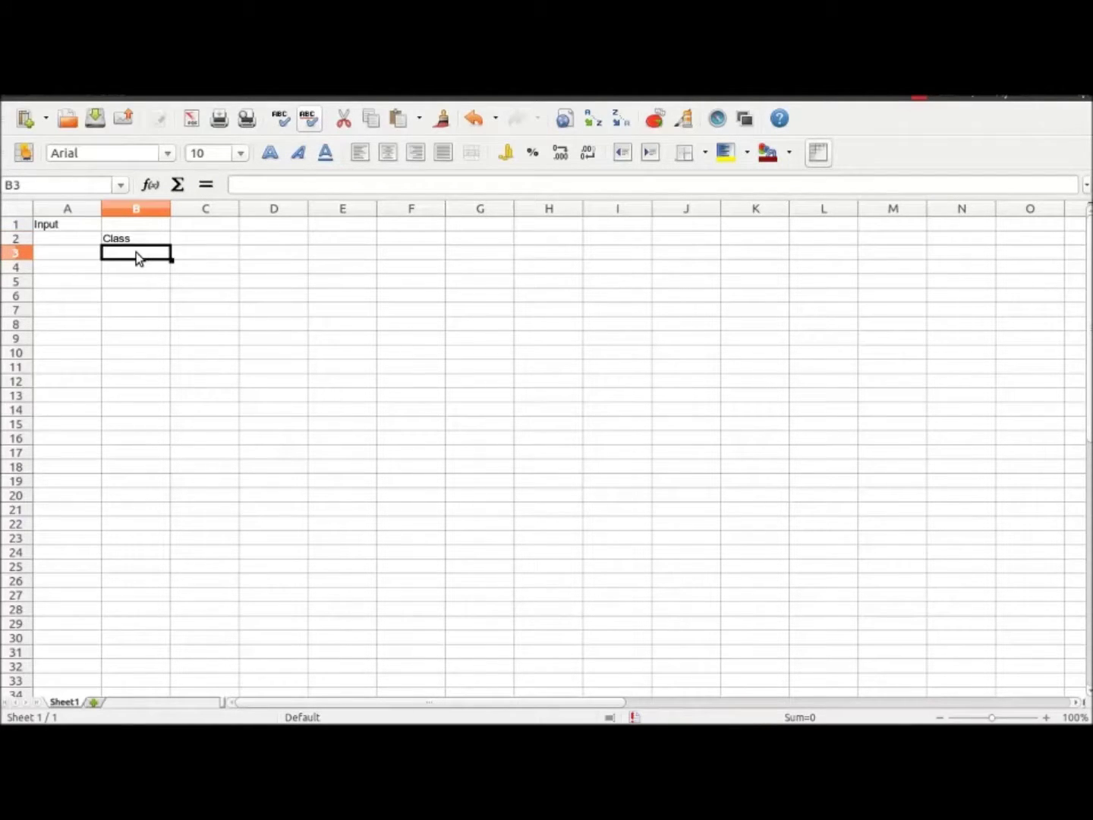
type("g")
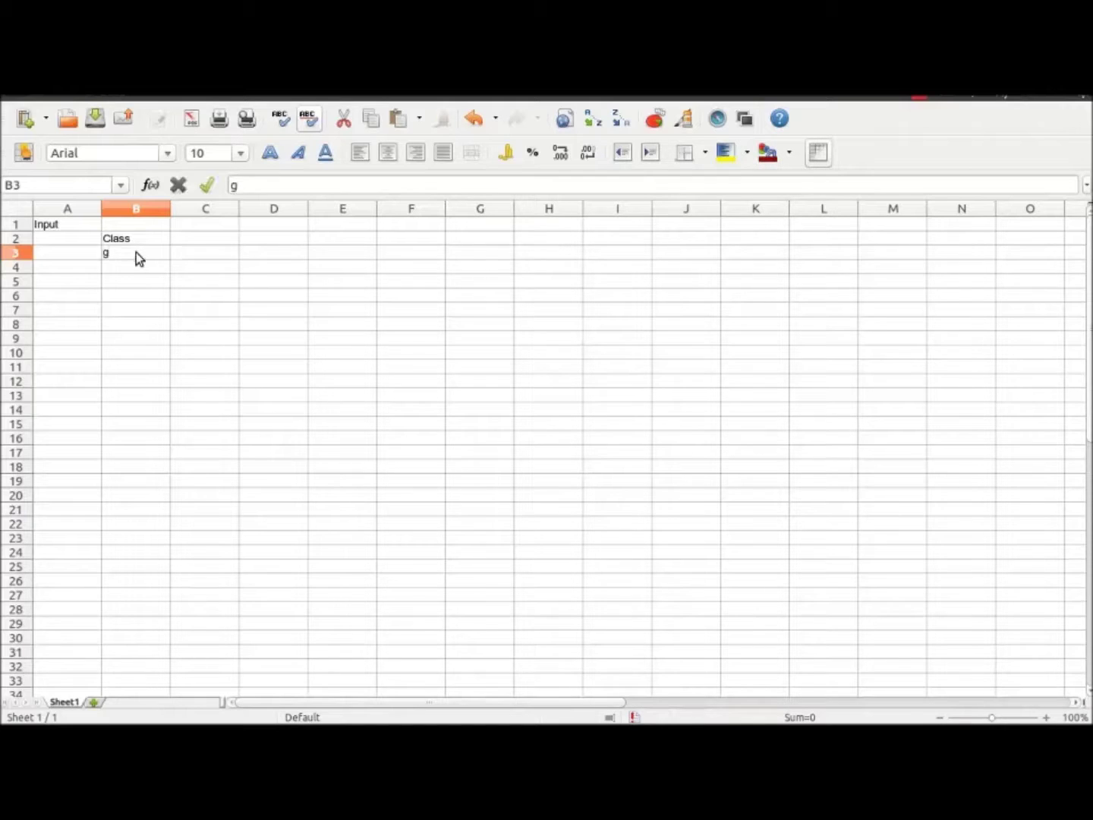
key("BackSpace")
type("bucket")
key("Left")
key("Right")
key("Down")
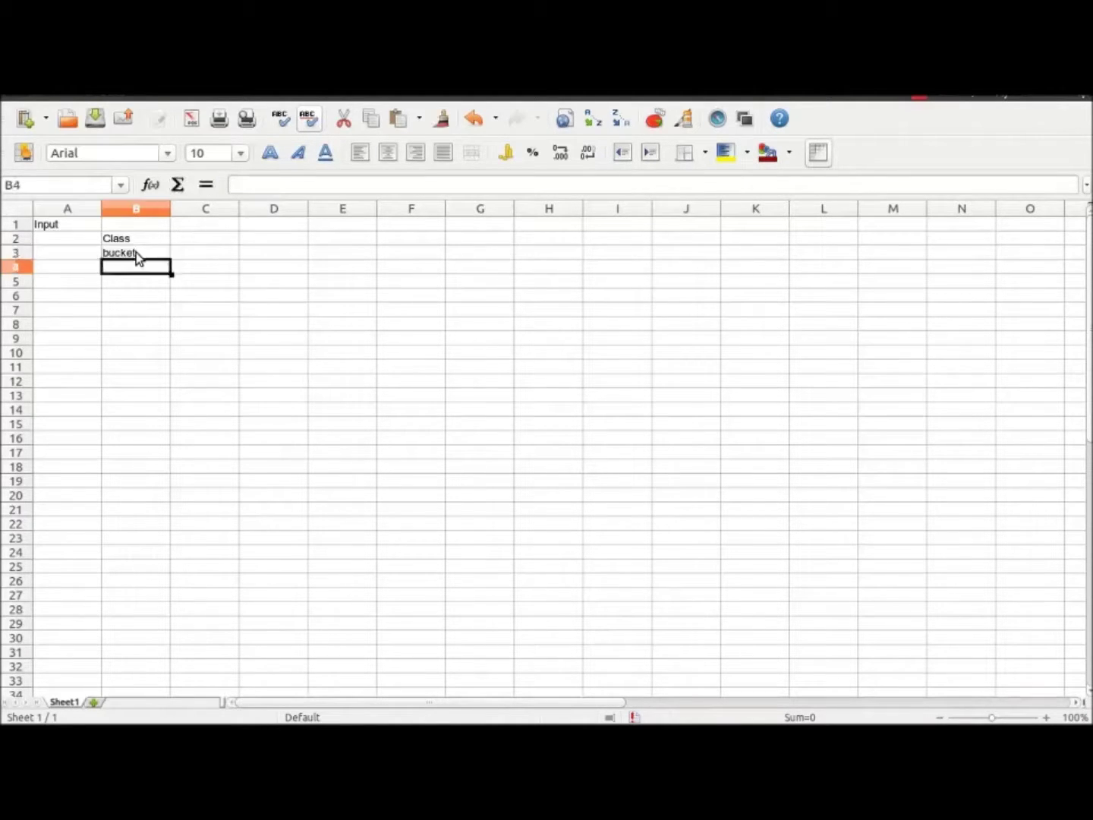
Enter galofwater in B4 and the Calculations heading in A7.
key("F2")
type("gal")
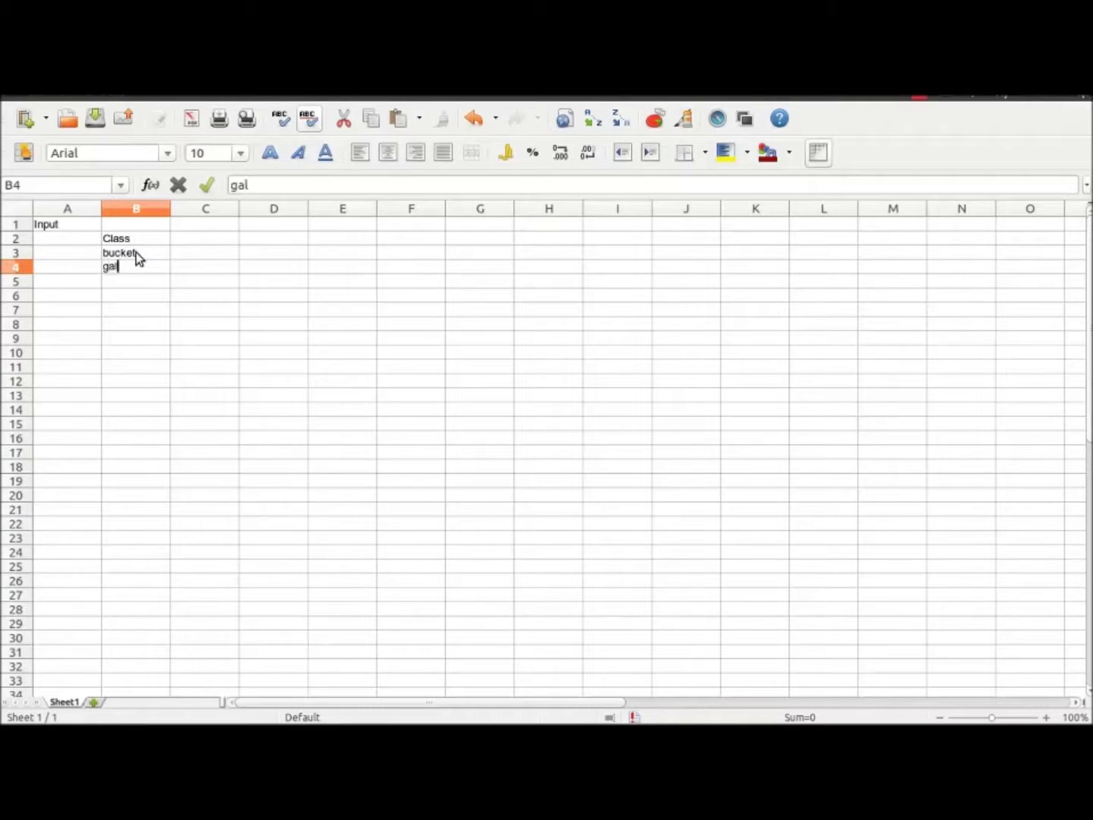
type("ofwater")
left_click(38, 314)
key("F2")
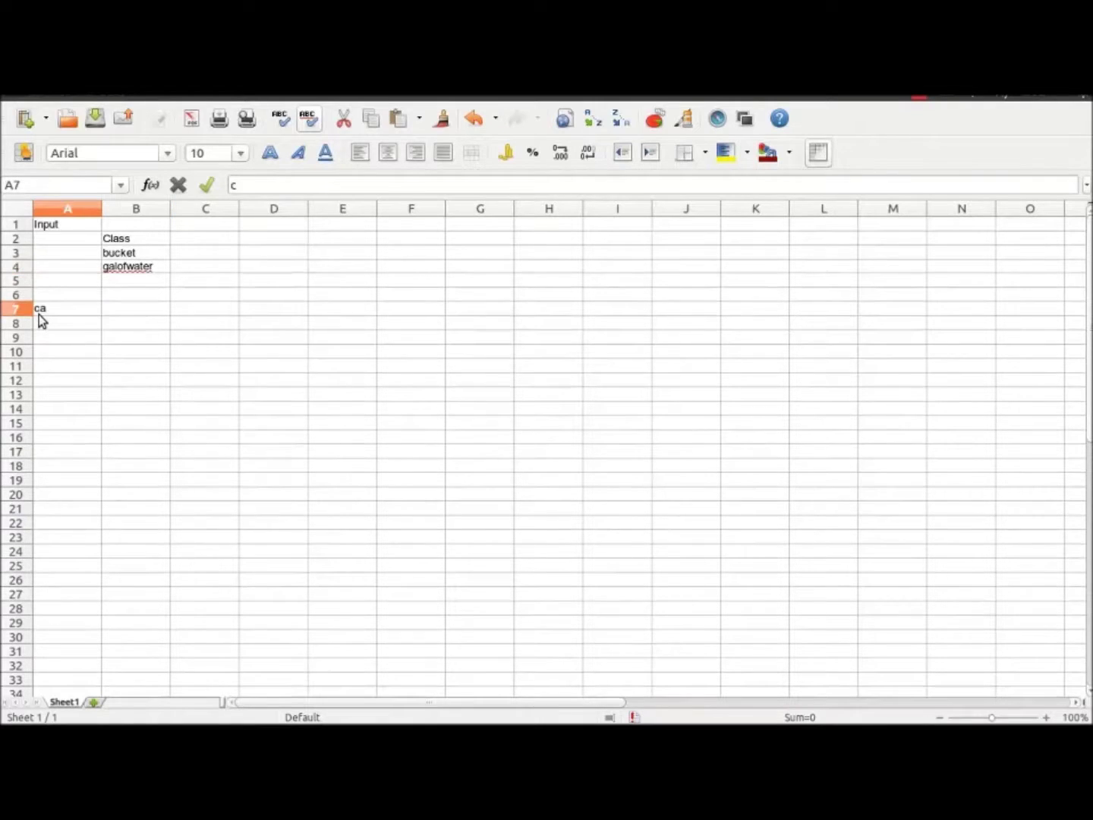
type("Calculations")
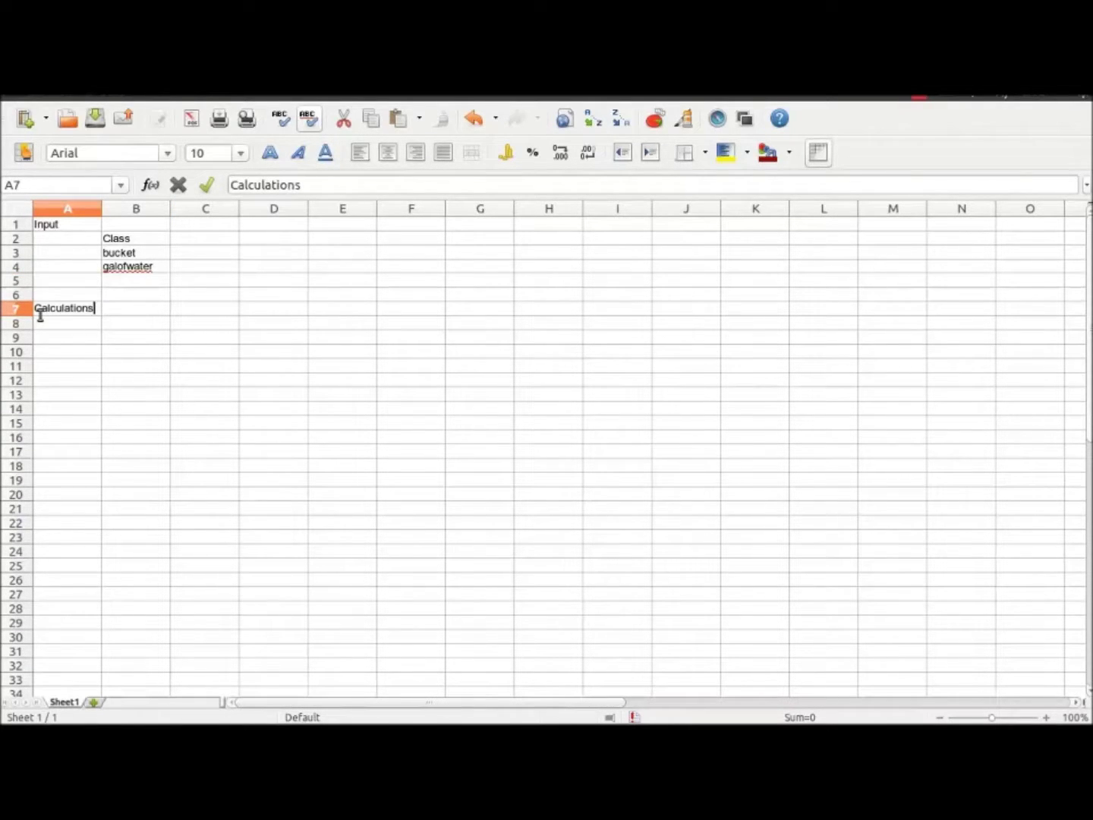
left_click(105, 322)
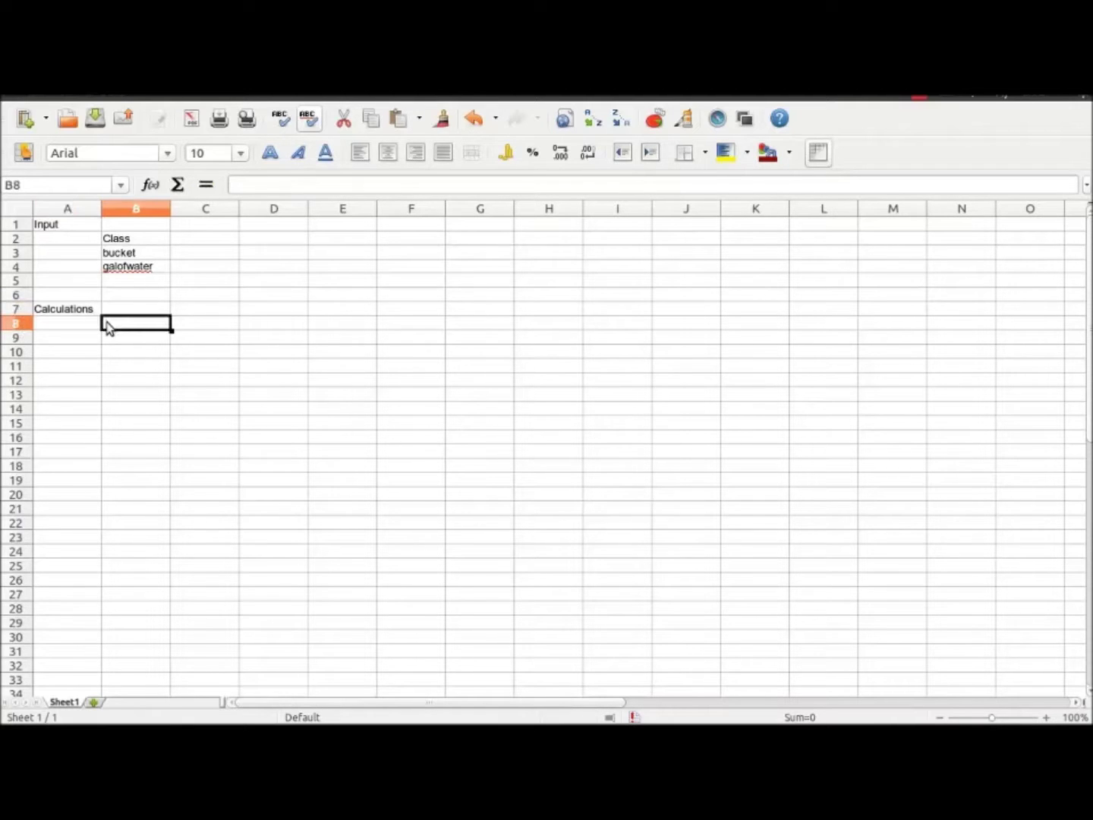
Change the B2 label from Class to Class A.
left_click(148, 251)
key("Up")
type("a")
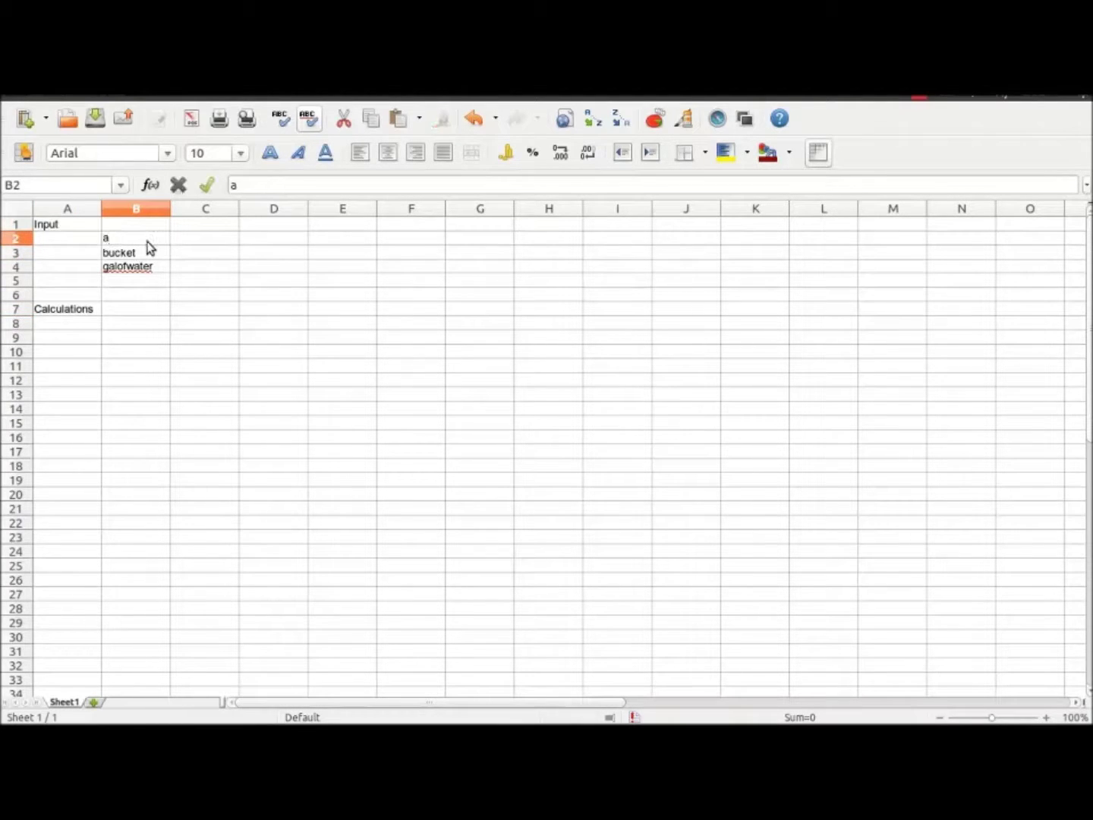
key("BackSpace")
type("Class A")
left_click(125, 327)
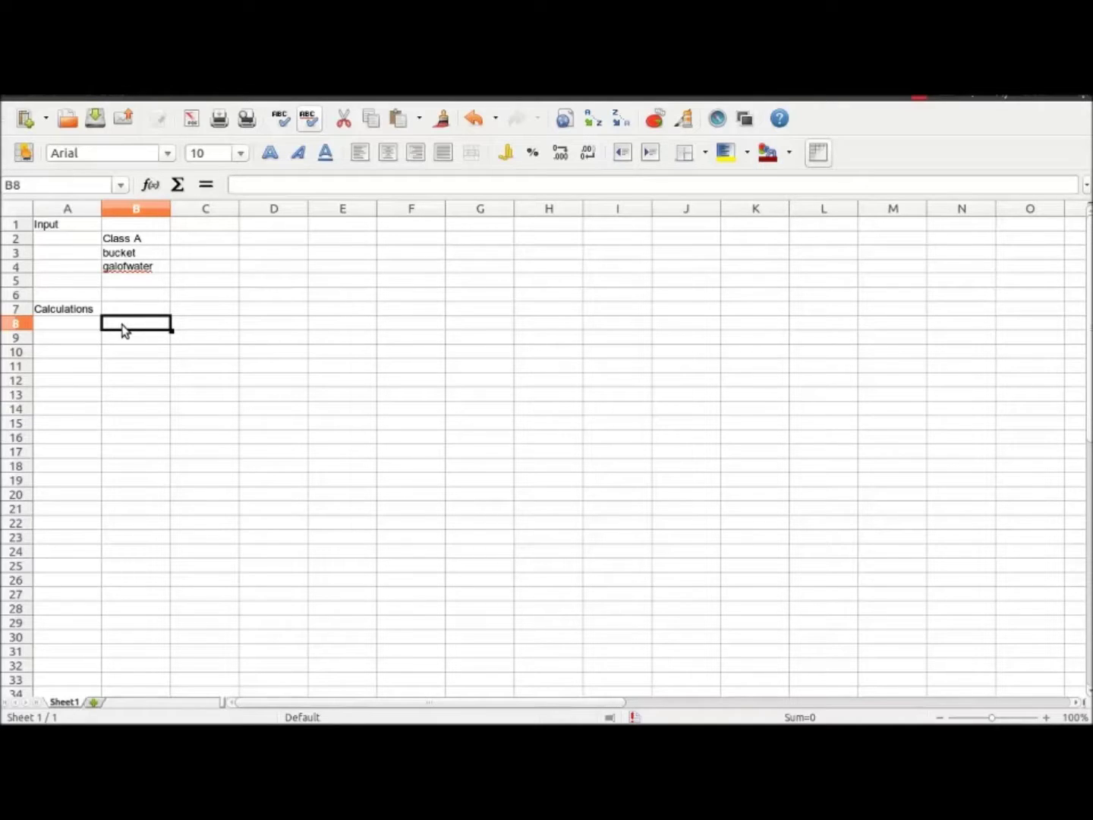
Enter bucket as the first Calculations label in B8.
type("b")
key("Delete")
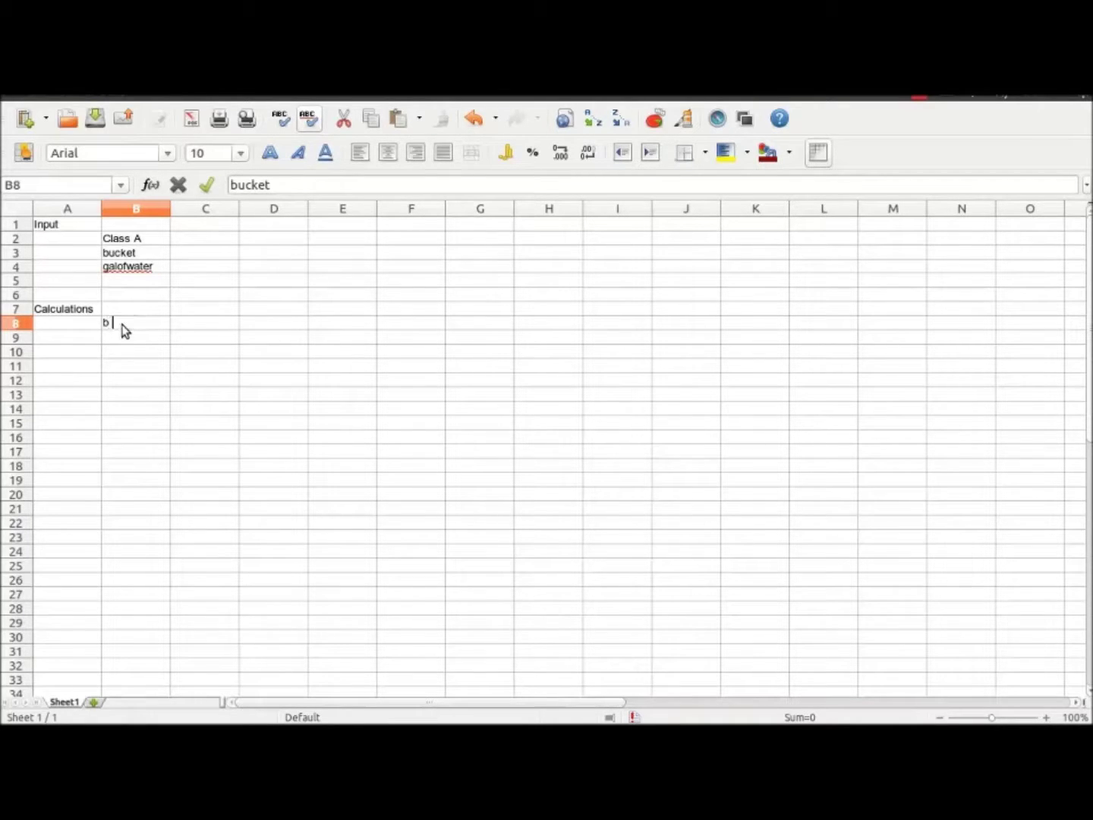
type("u")
key("Tab")
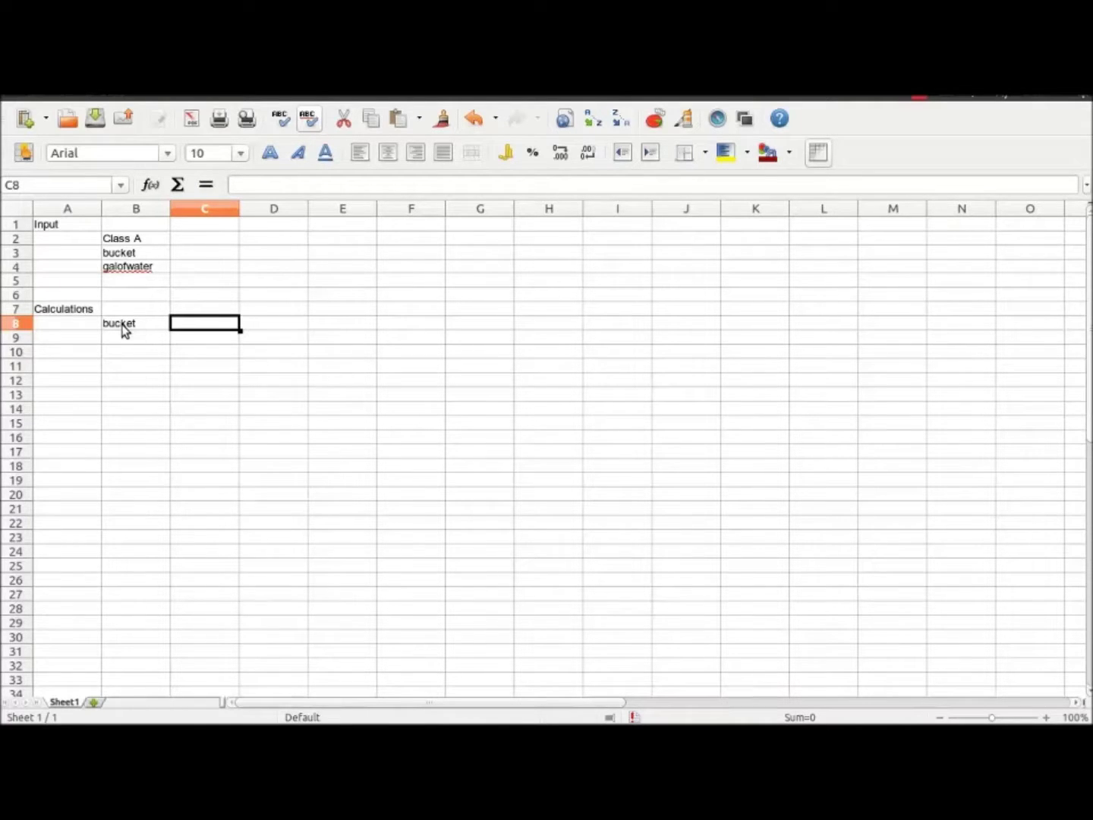
Give bucket the value 2 in C3 and galofwater 7 in C4.
left_click(210, 253)
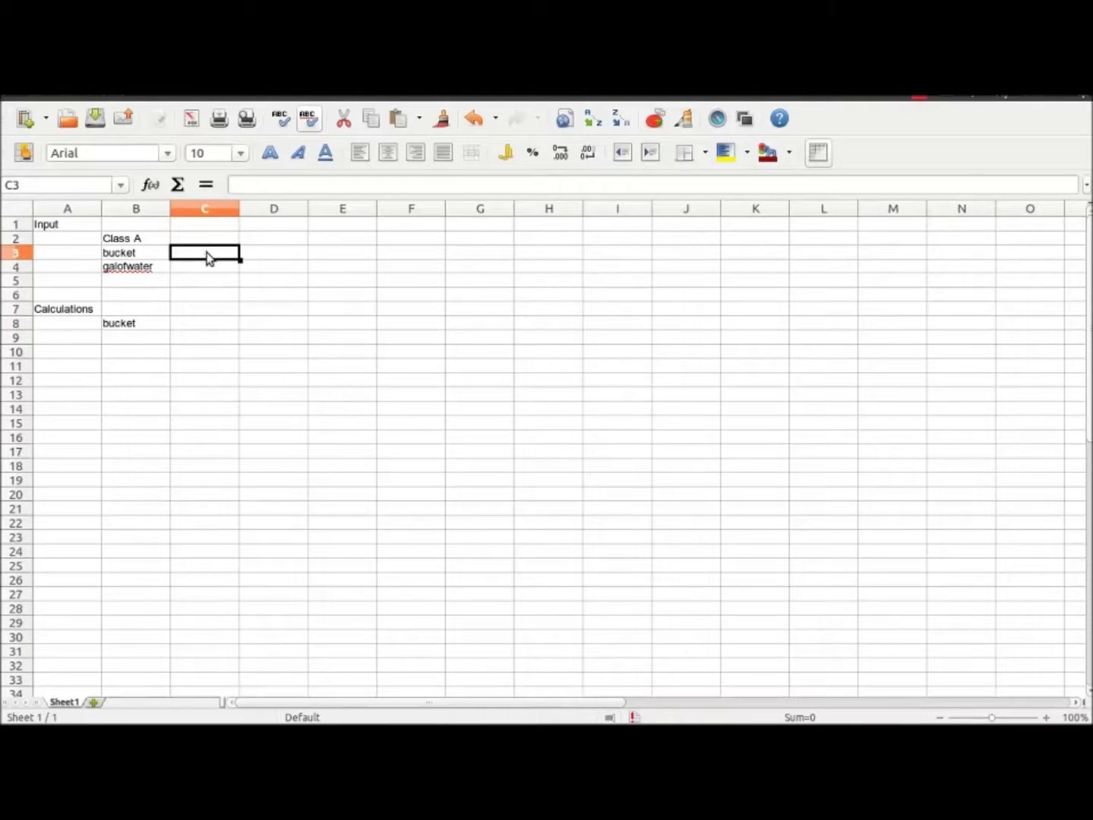
type("2")
key("Return")
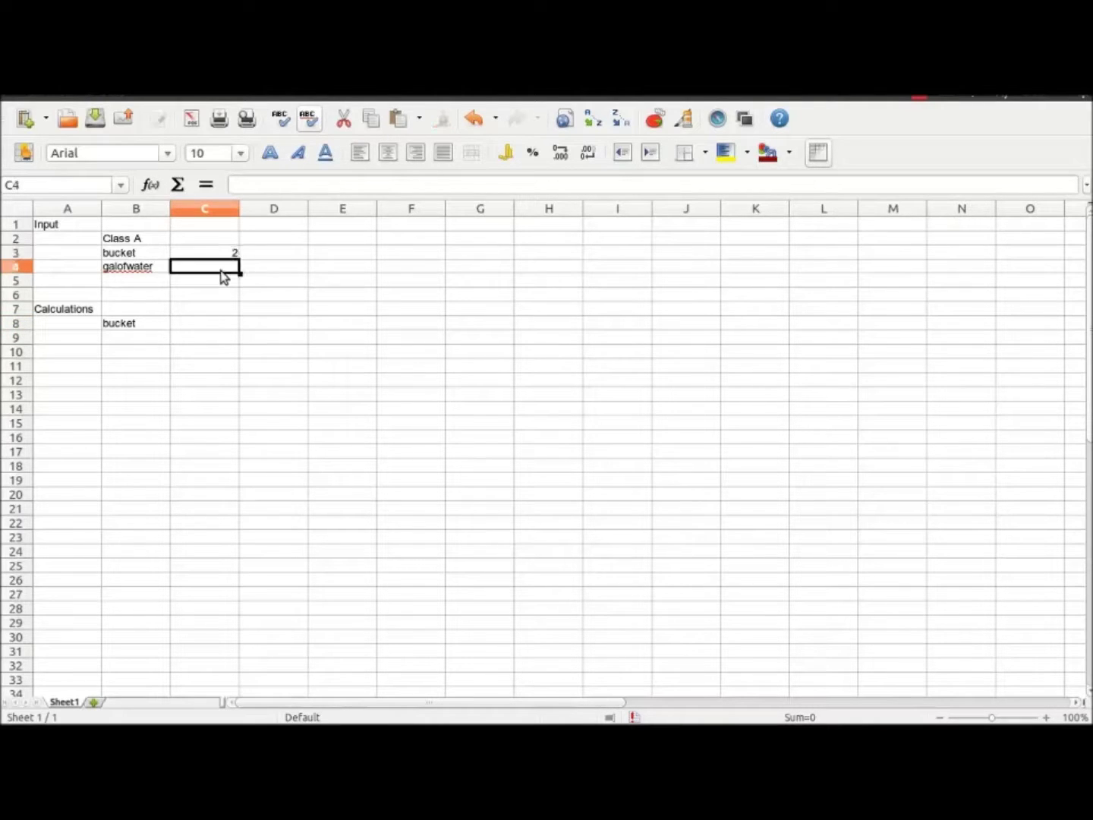
type("7")
left_click(139, 325)
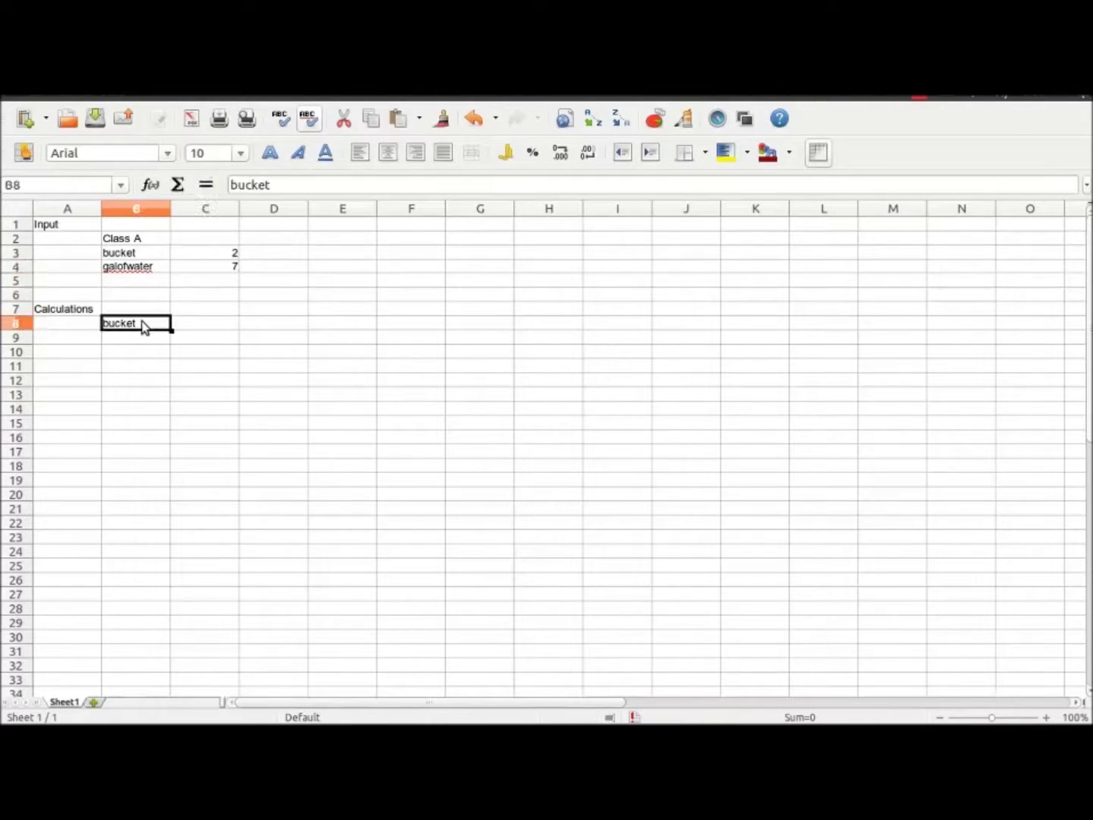
Add the galofwater and totalgal labels in B9 and B10.
left_click(139, 339)
type("galofwater")
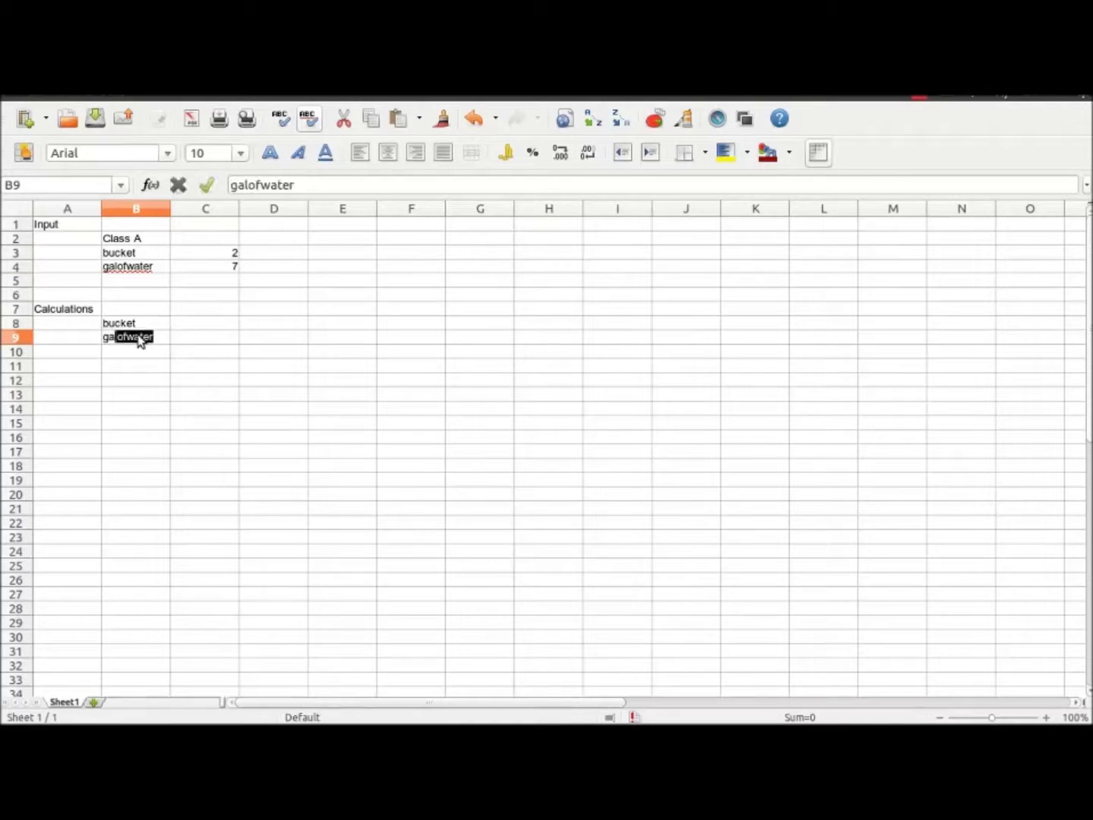
key("Tab")
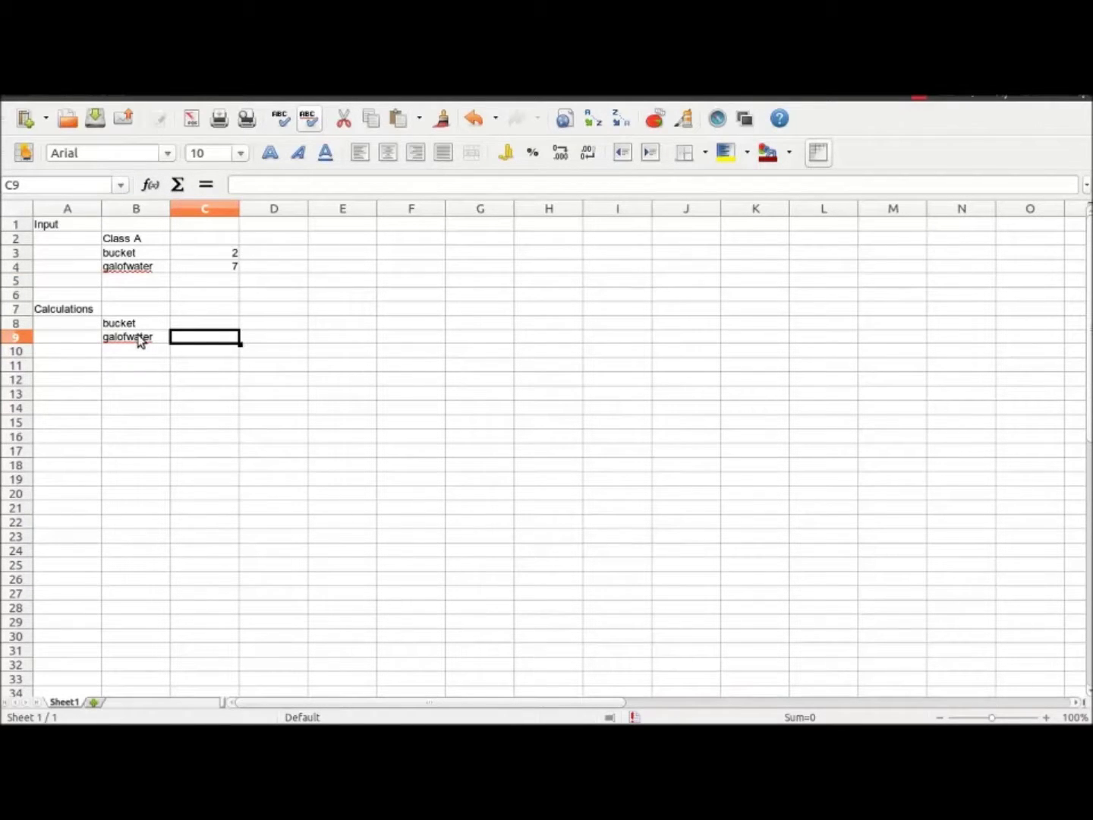
left_click(120, 353)
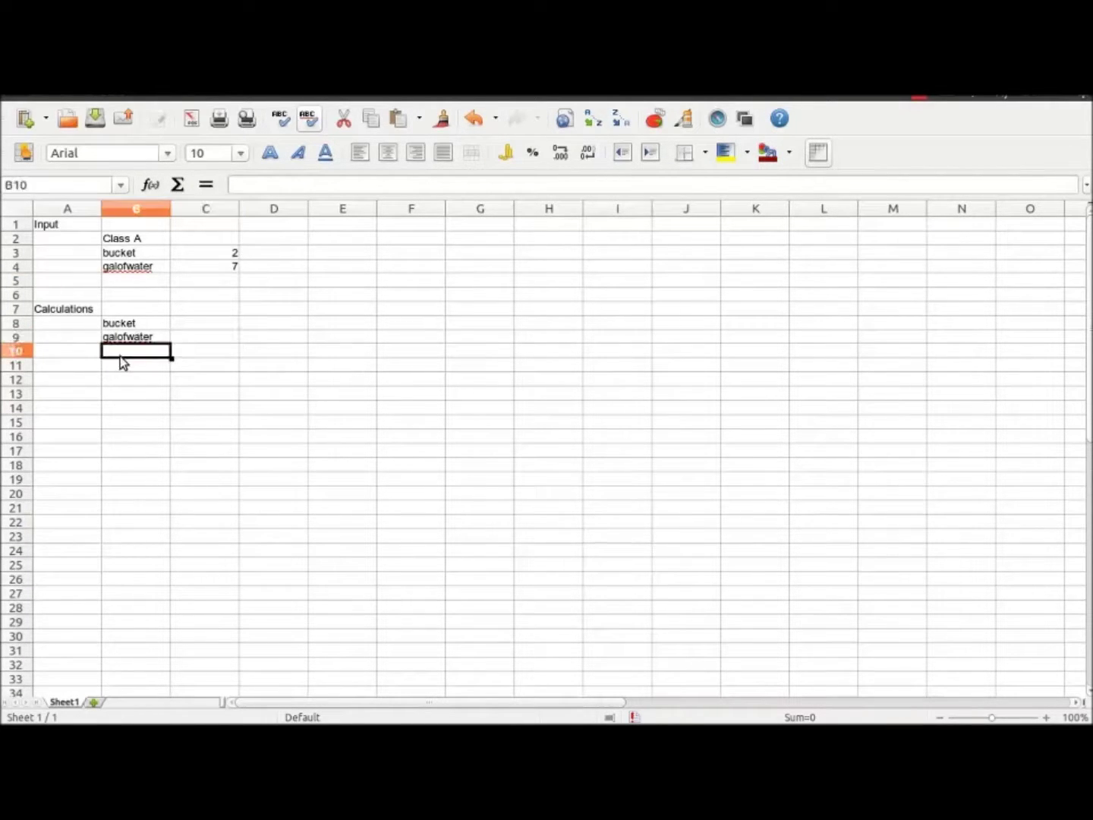
type("total")
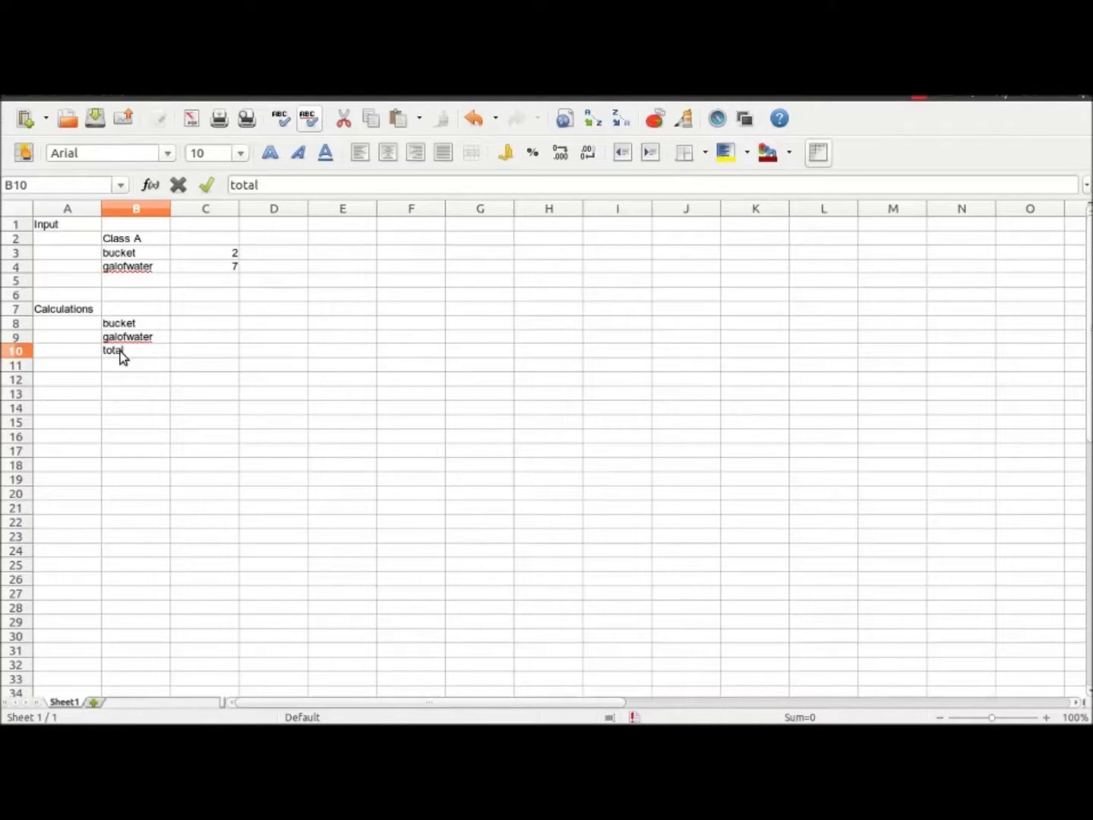
type("gal")
left_click(212, 351)
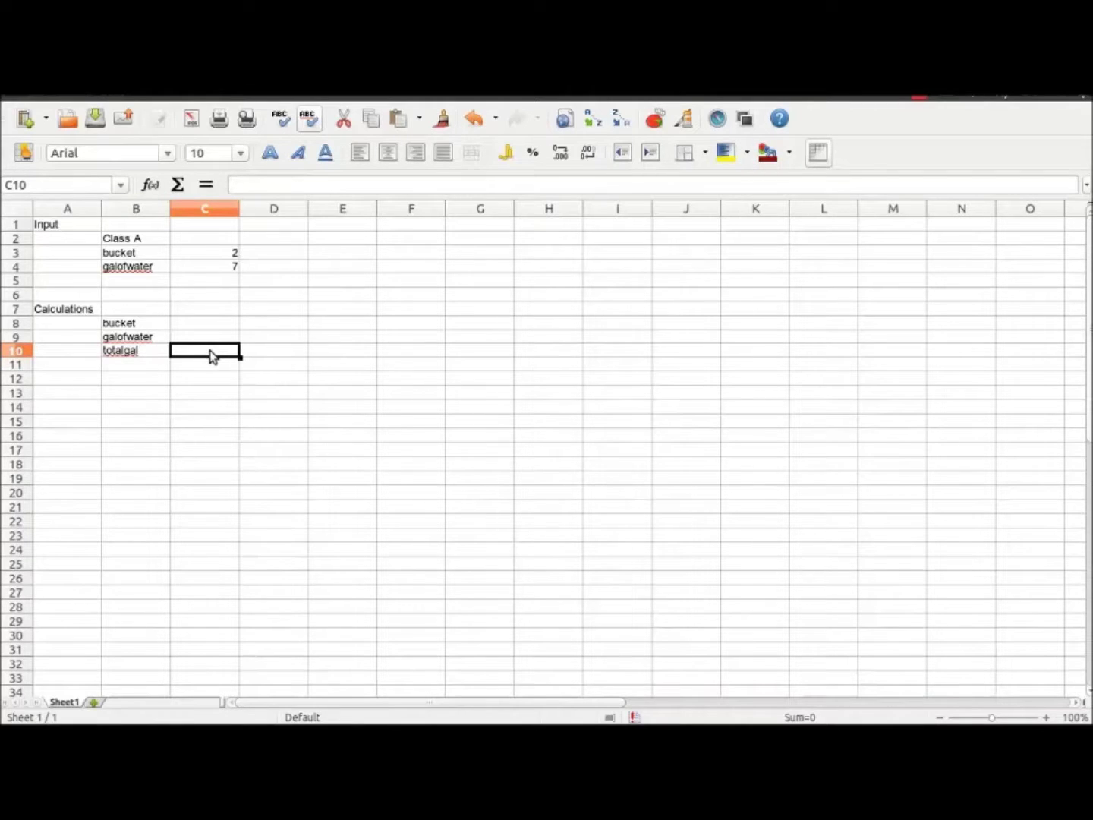
Enter =C3*C4 in C10 so totalgal shows 14.
type("=")
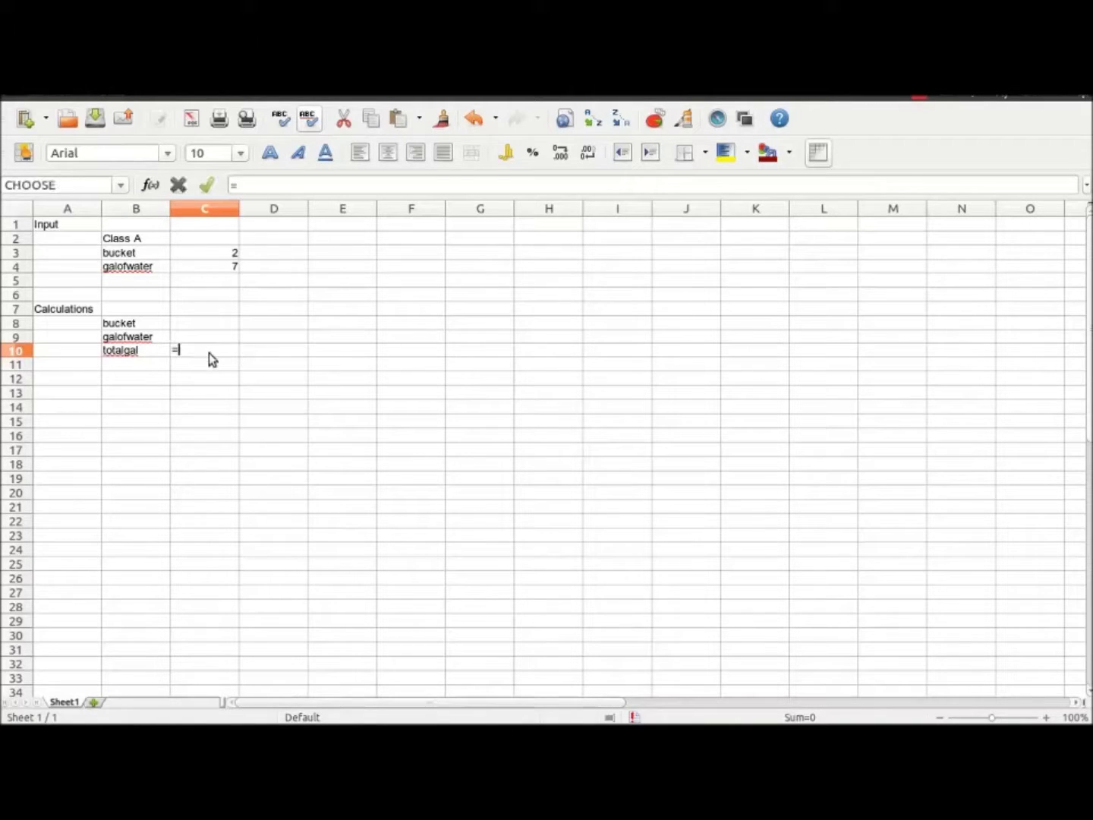
type(" c")
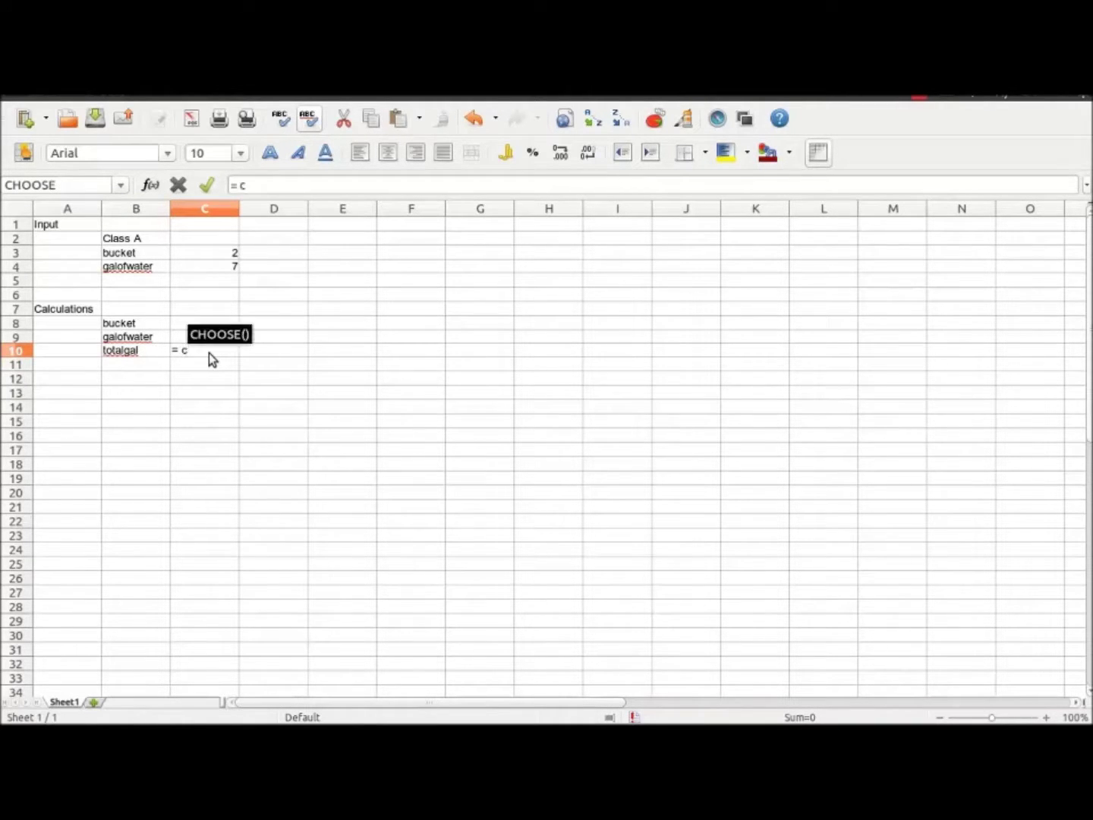
left_click_drag(222, 268, 228, 255)
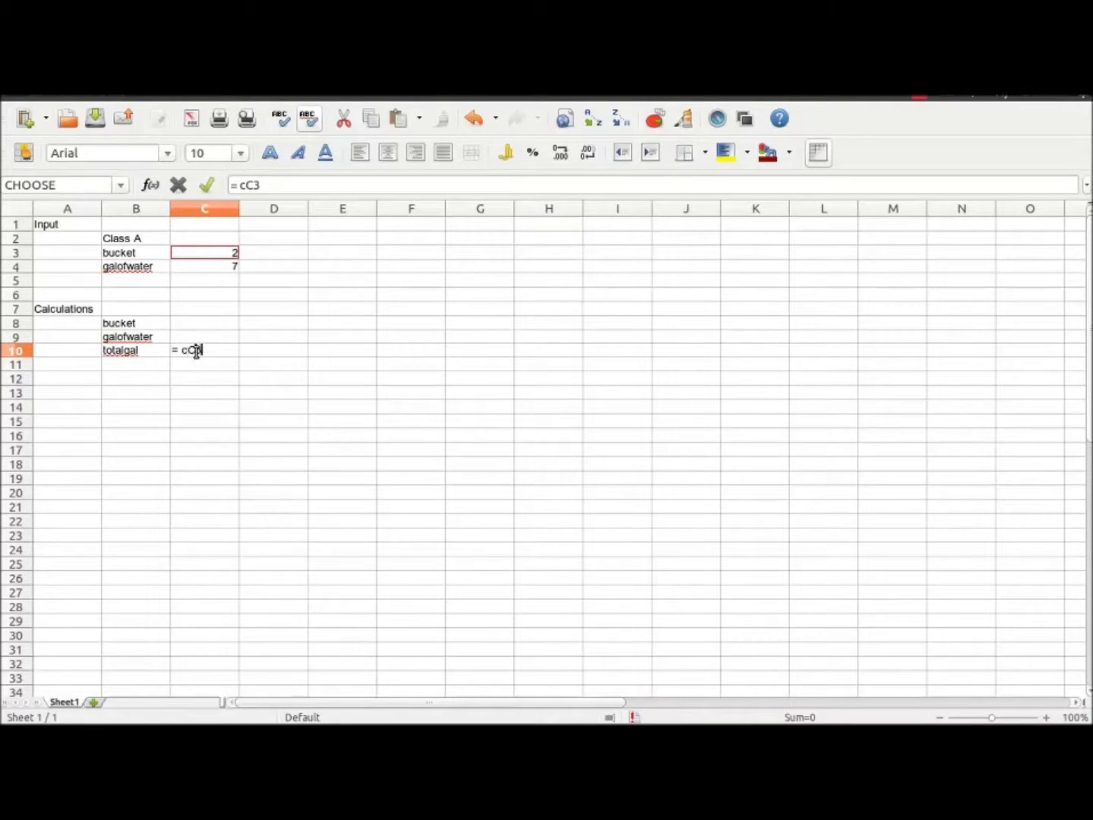
left_click(188, 349)
key("BackSpace")
type("*")
left_click(224, 267)
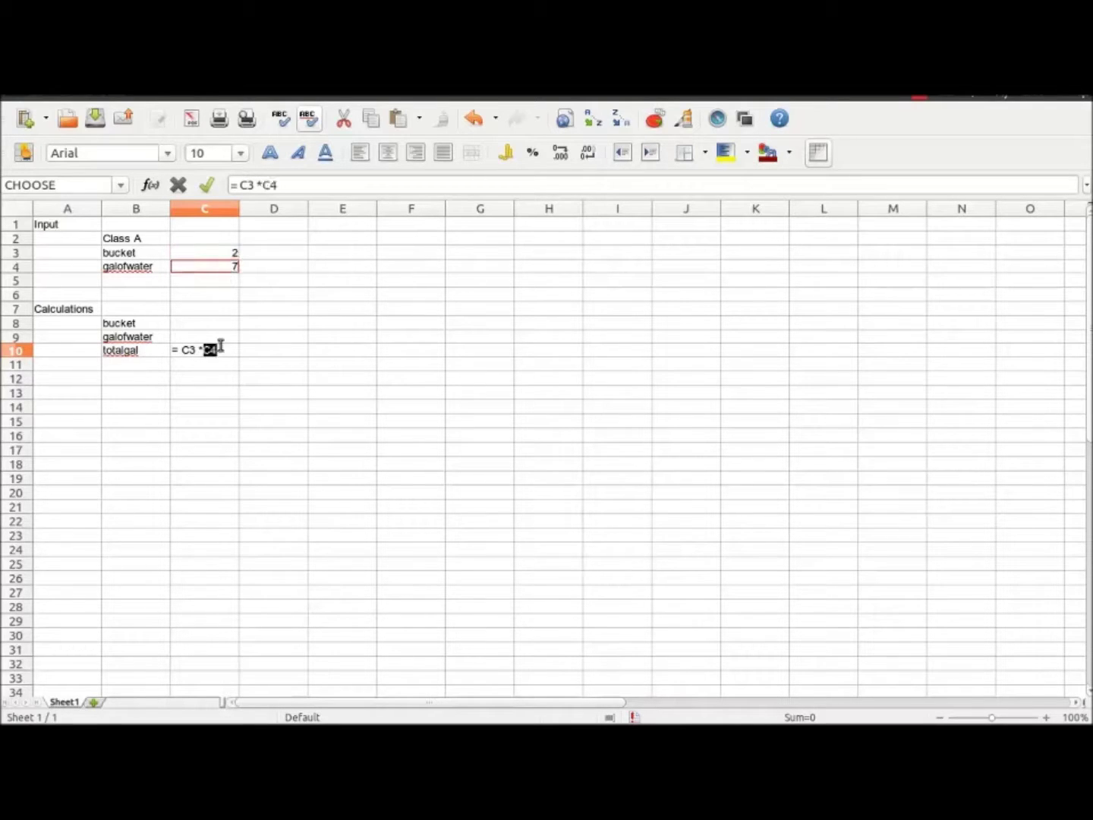
left_click(204, 350)
key("Return")
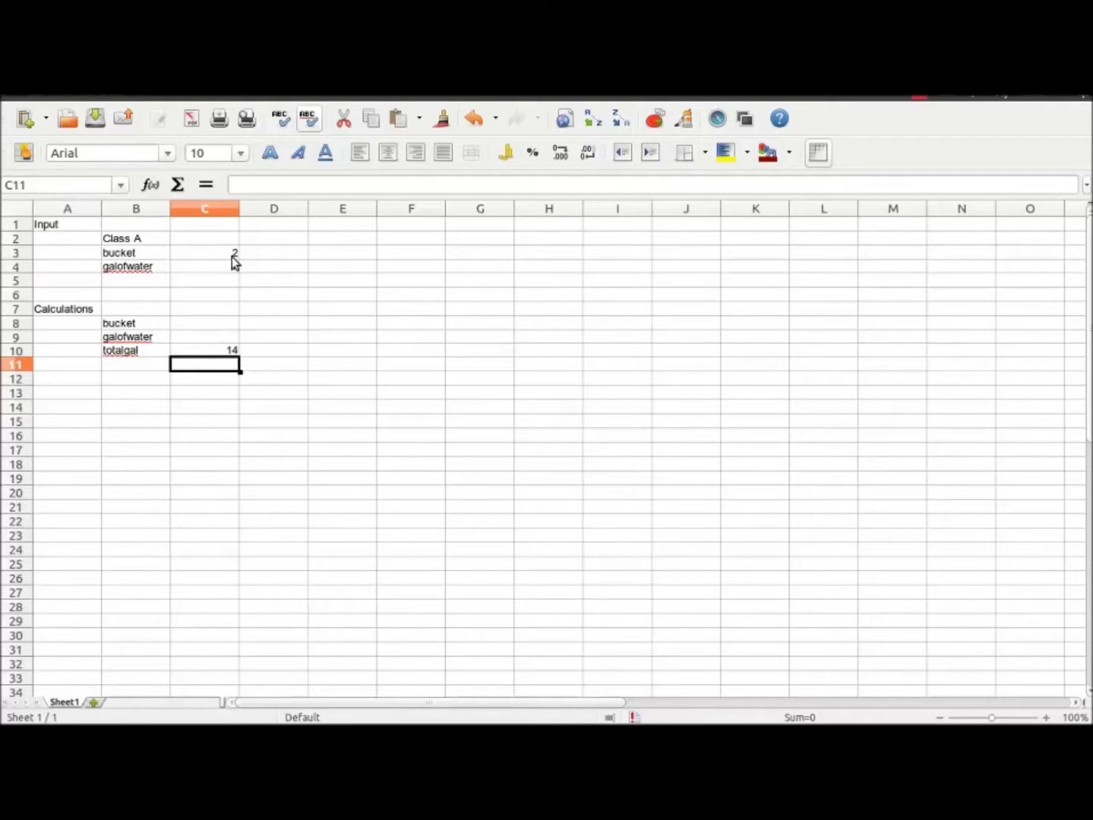
Change the bucket value in C3 to 6 and the galofwater value in C4 to 98.
left_click(231, 253)
double_click(231, 253)
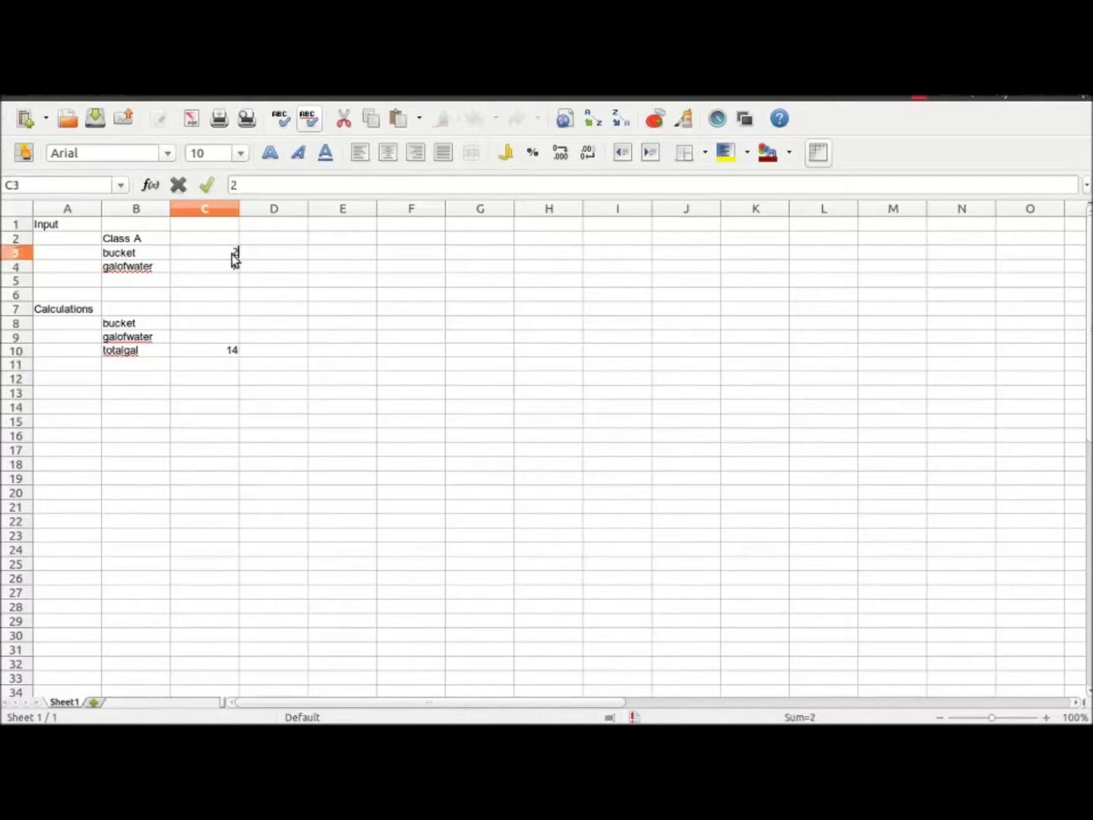
key("BackSpace")
type("6")
key("Return")
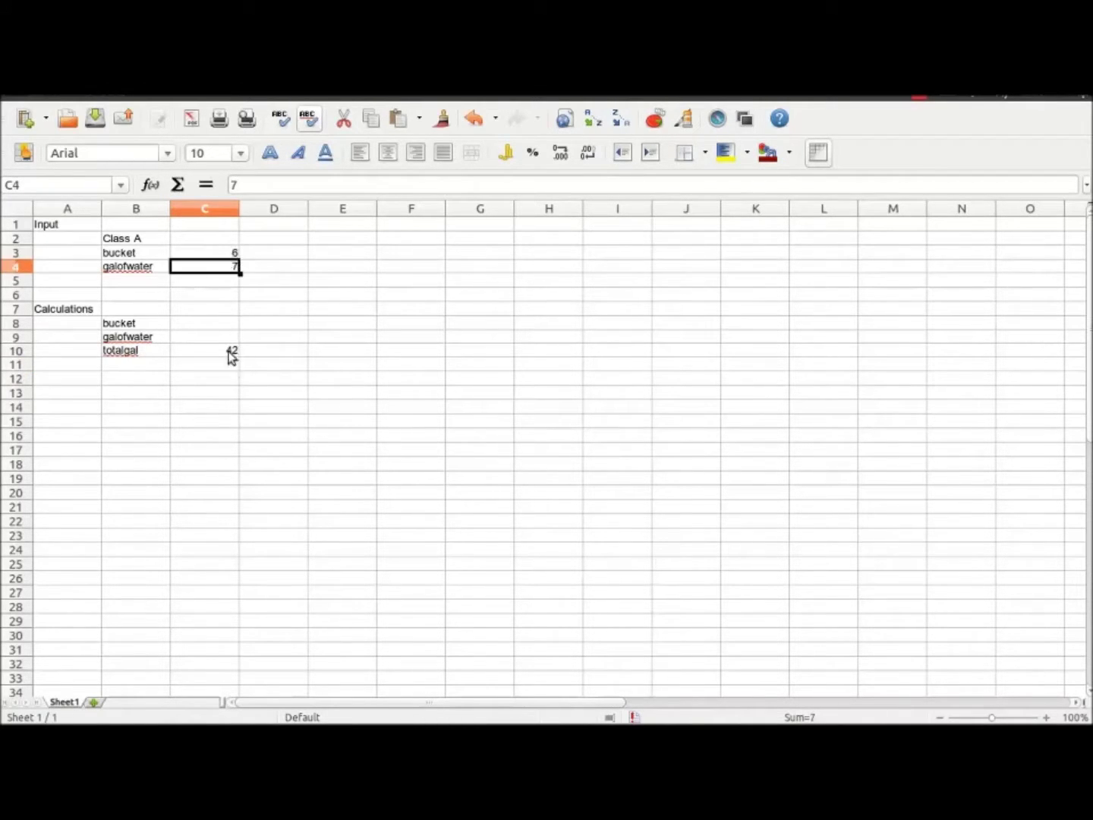
left_click(231, 256)
left_click(230, 266)
double_click(229, 267)
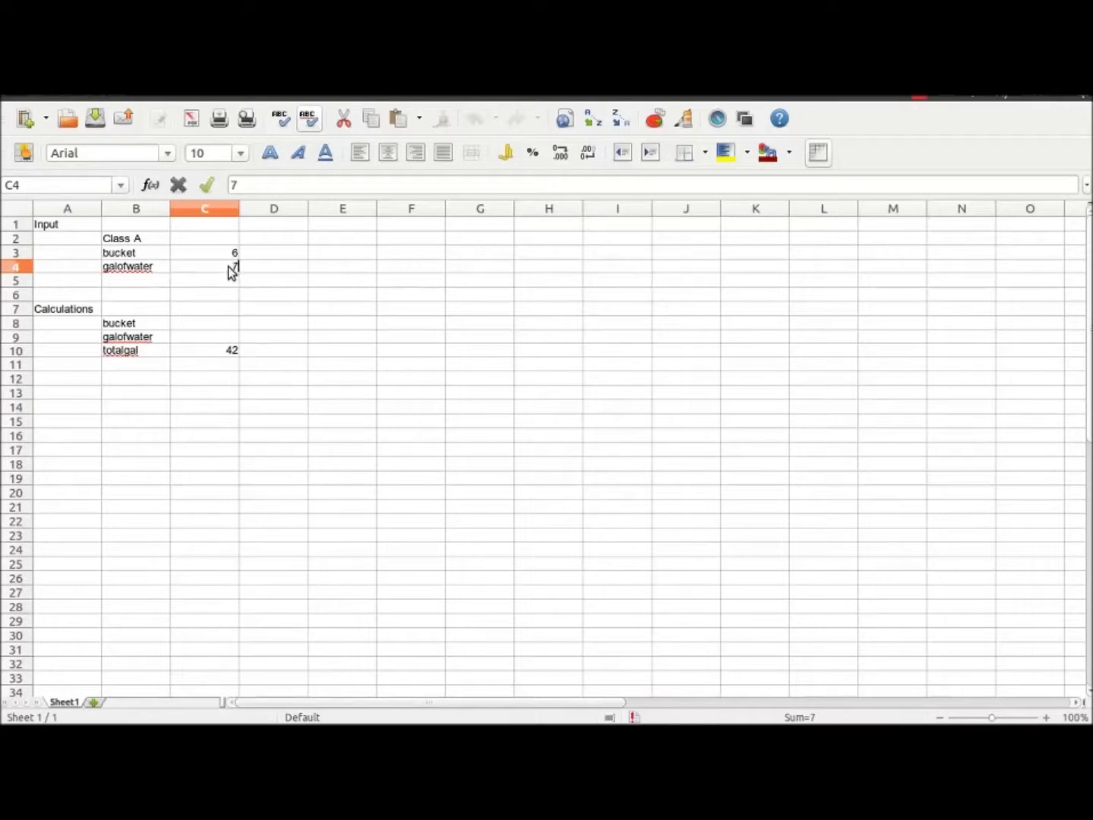
key("BackSpace")
type("98")
key("Return")
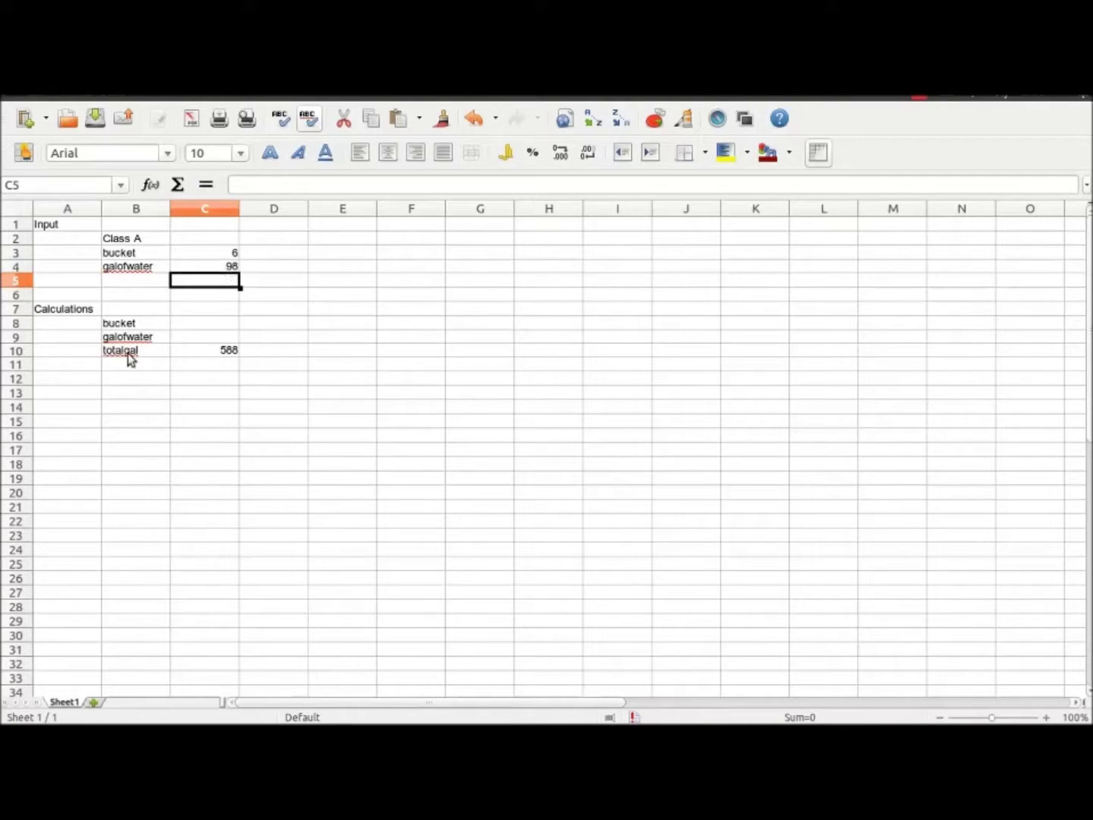
Erase the galofwater and bucket labels in B9 and B8.
left_click(159, 337)
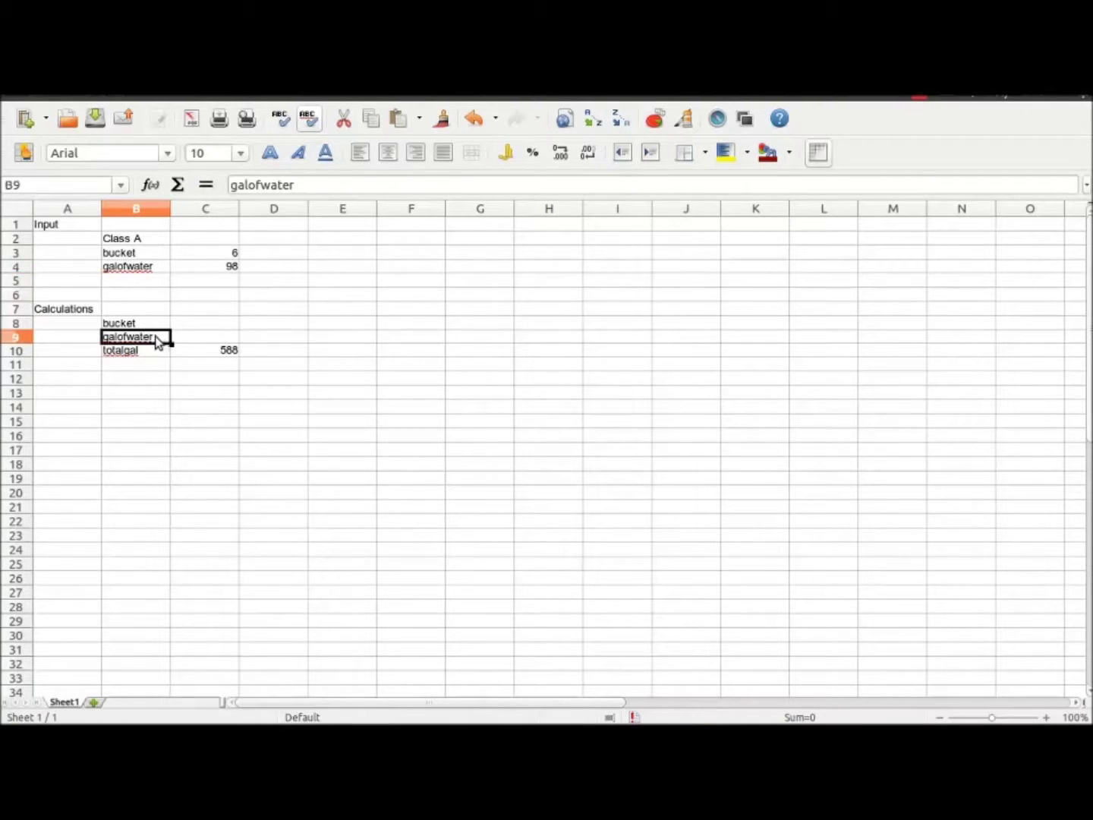
double_click(159, 336)
key("BackSpace")
key("BackSpace")
key("BackSpace")
key("BackSpace")
key("BackSpace")
key("BackSpace")
key("BackSpace")
key("BackSpace")
key("BackSpace")
key("BackSpace")
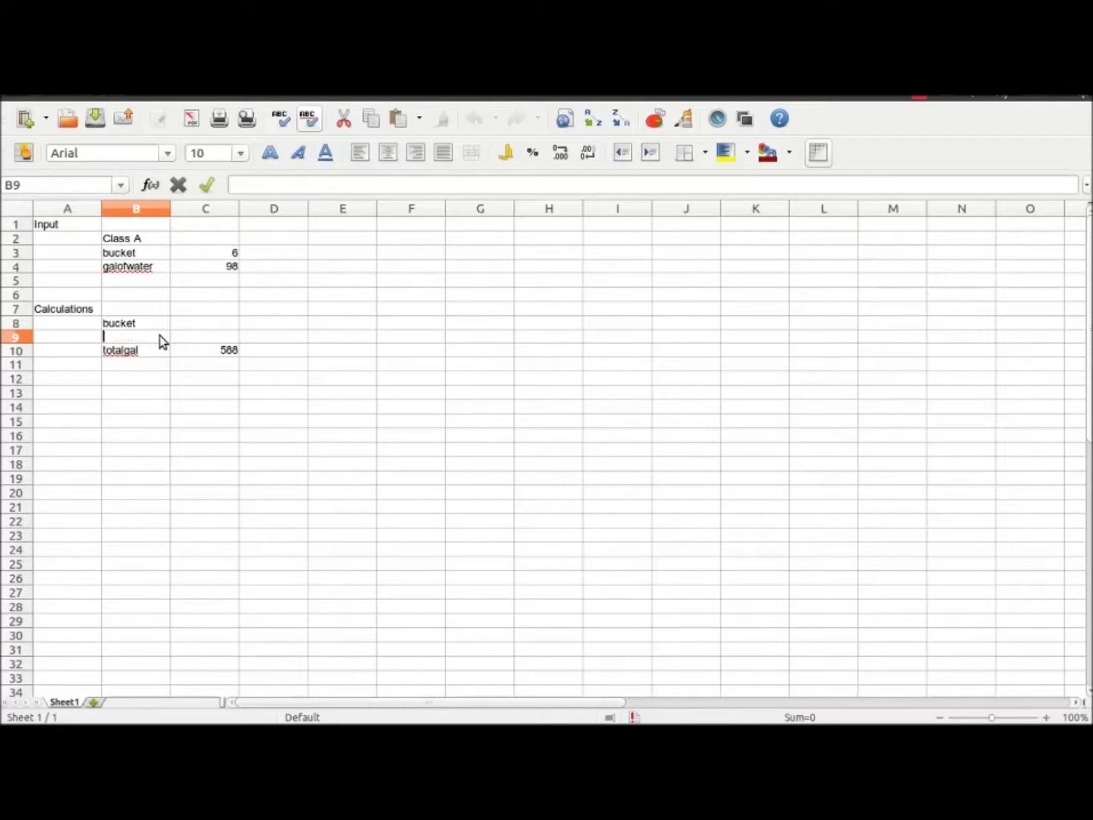
left_click(160, 324)
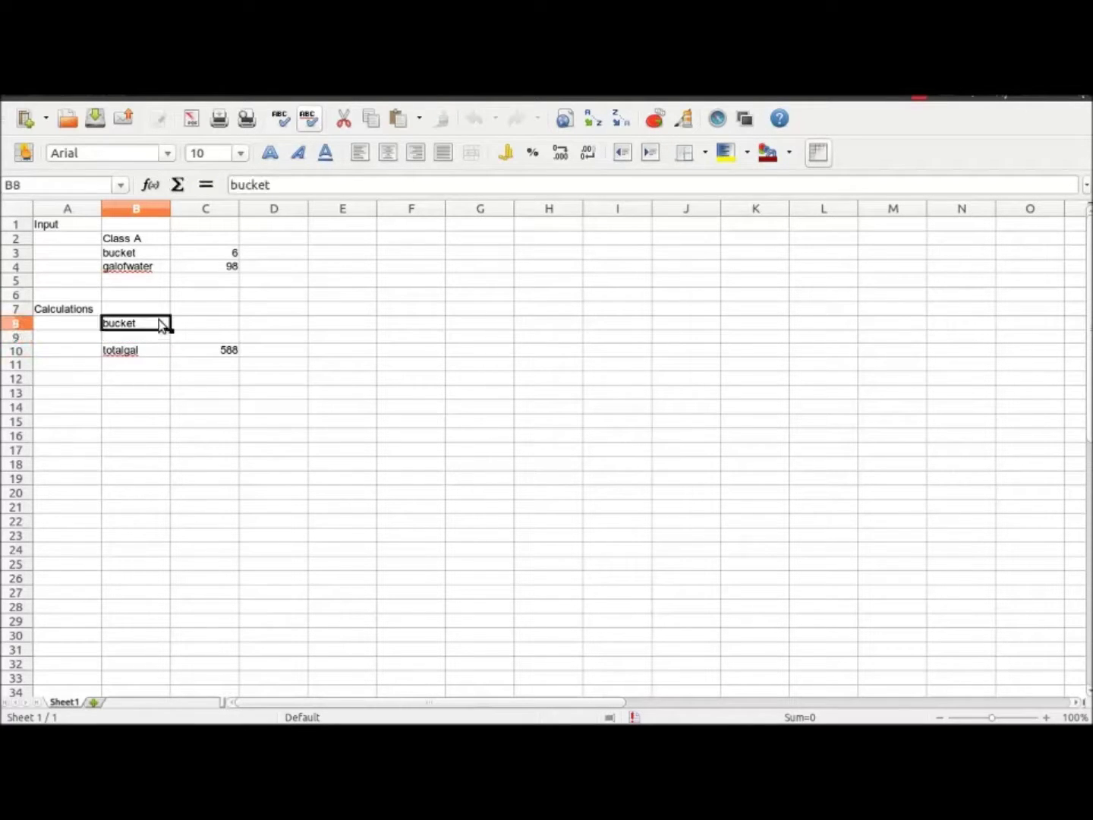
double_click(160, 323)
key("BackSpace")
key("BackSpace")
key("BackSpace")
key("BackSpace")
key("BackSpace")
key("BackSpace")
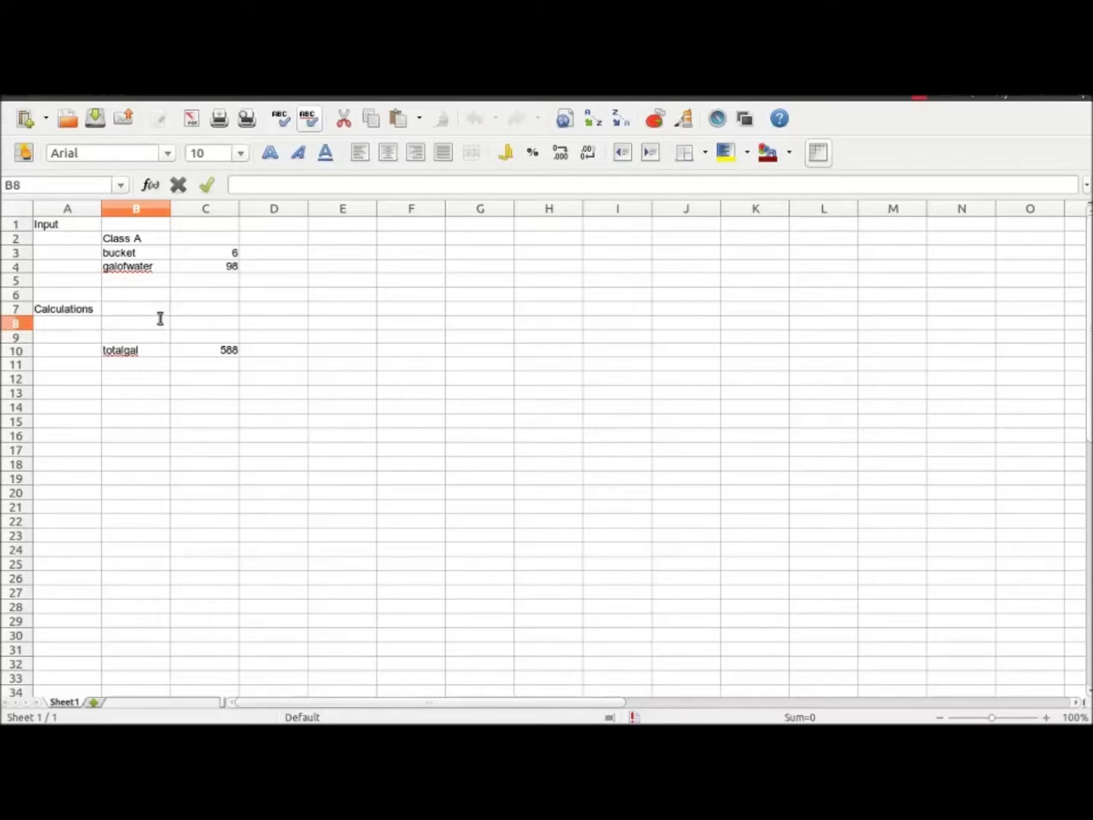
left_click(138, 352)
Set both C3 and C4 to 0.
left_click(235, 255)
double_click(234, 257)
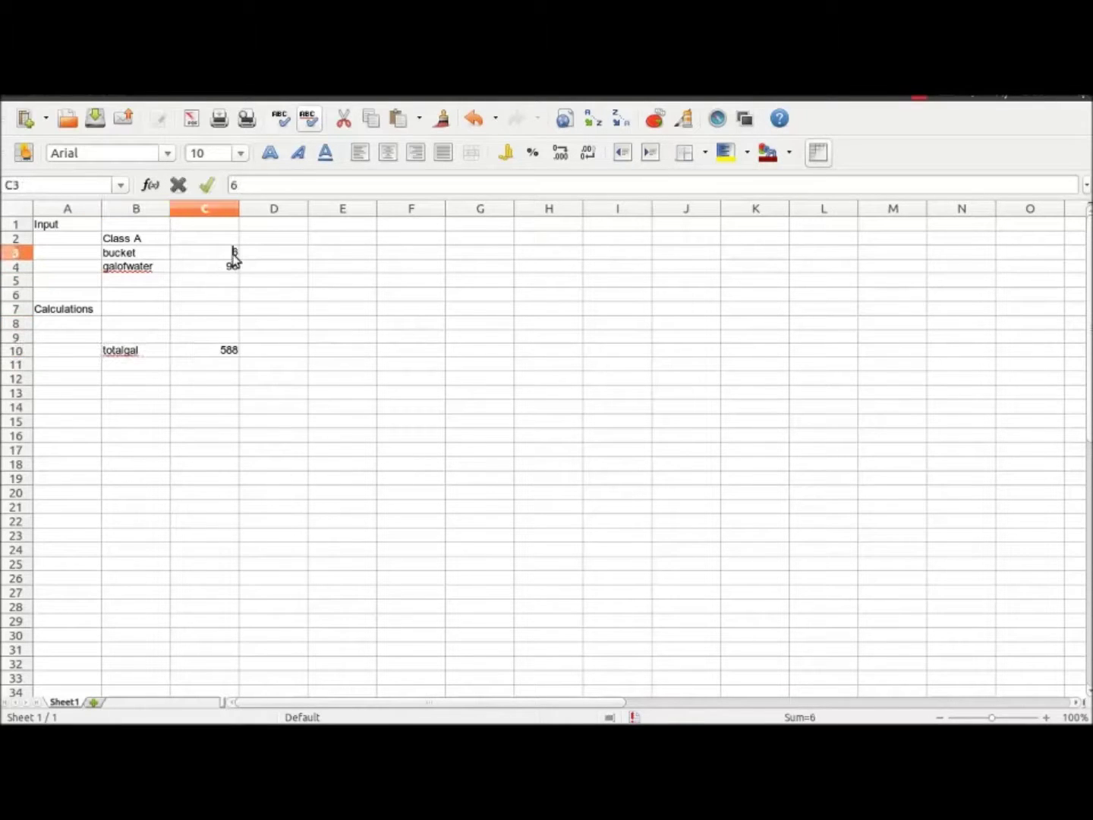
key("BackSpace")
type("0")
key("Return")
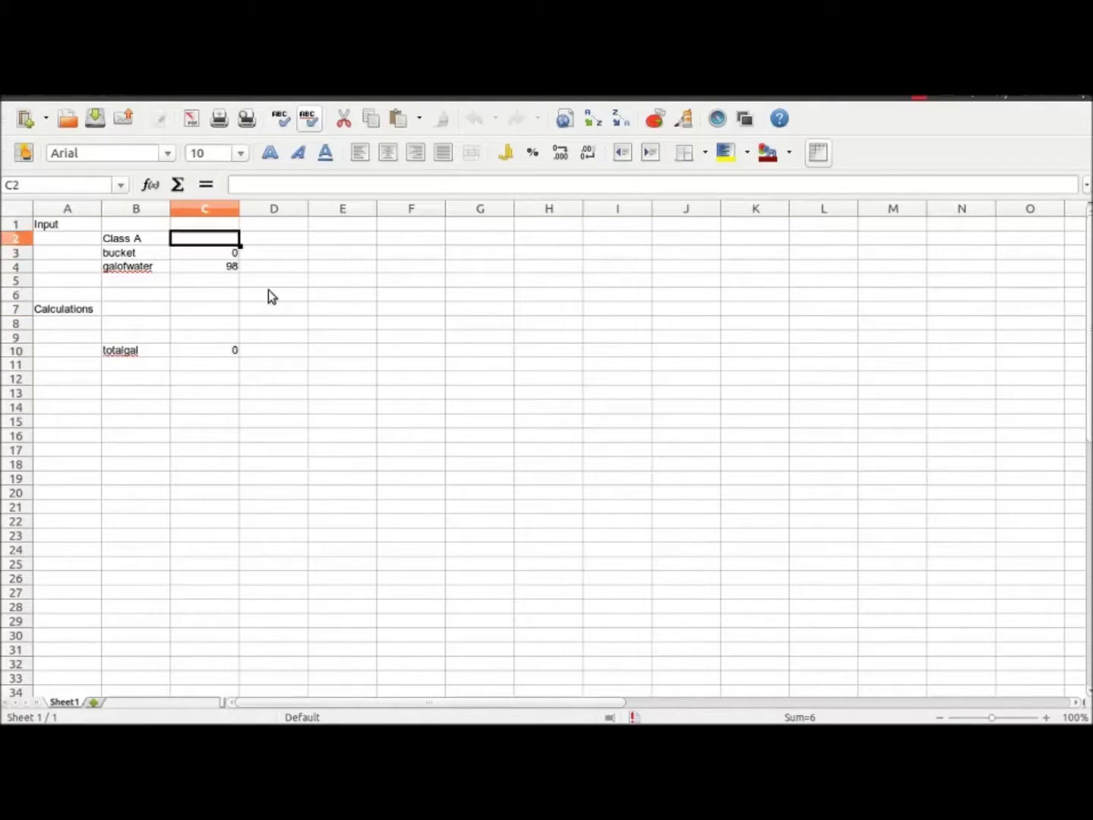
left_click(229, 270)
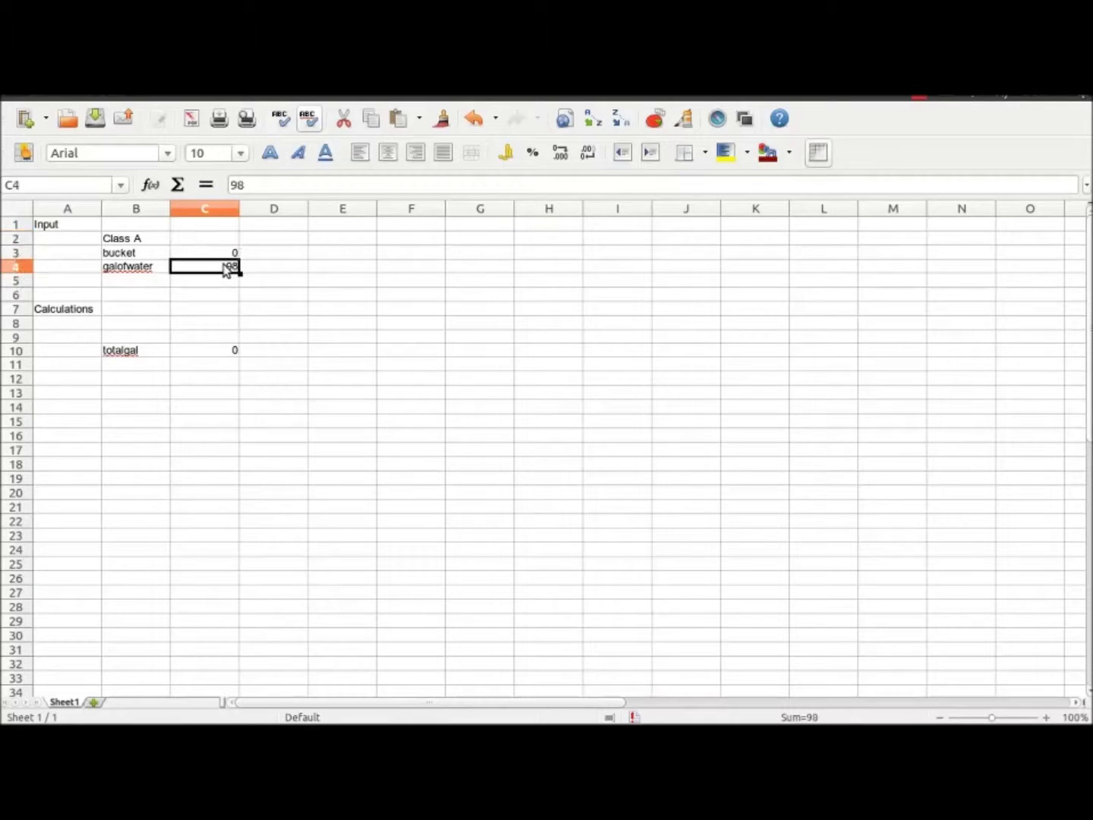
double_click(223, 266)
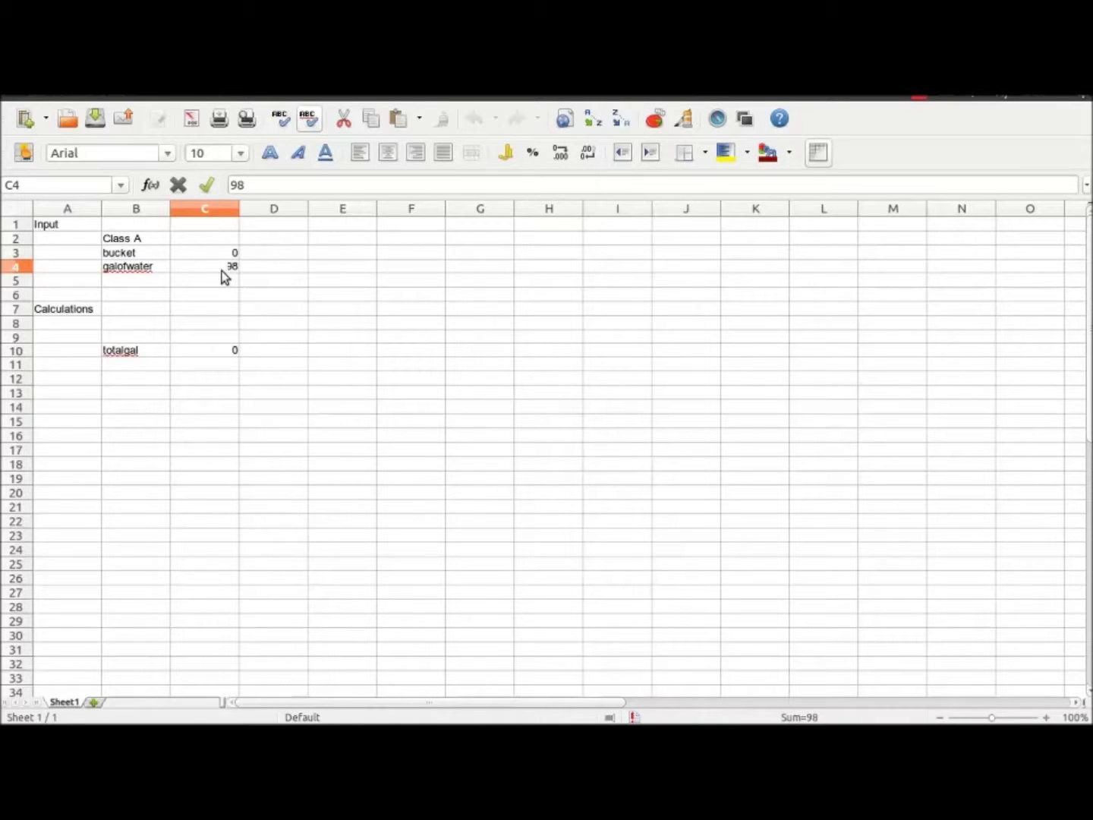
key("BackSpace")
key("BackSpace")
type("0")
left_click(205, 309)
Set C3 and C4 to 5 each so totalgal reads 25.
double_click(223, 257)
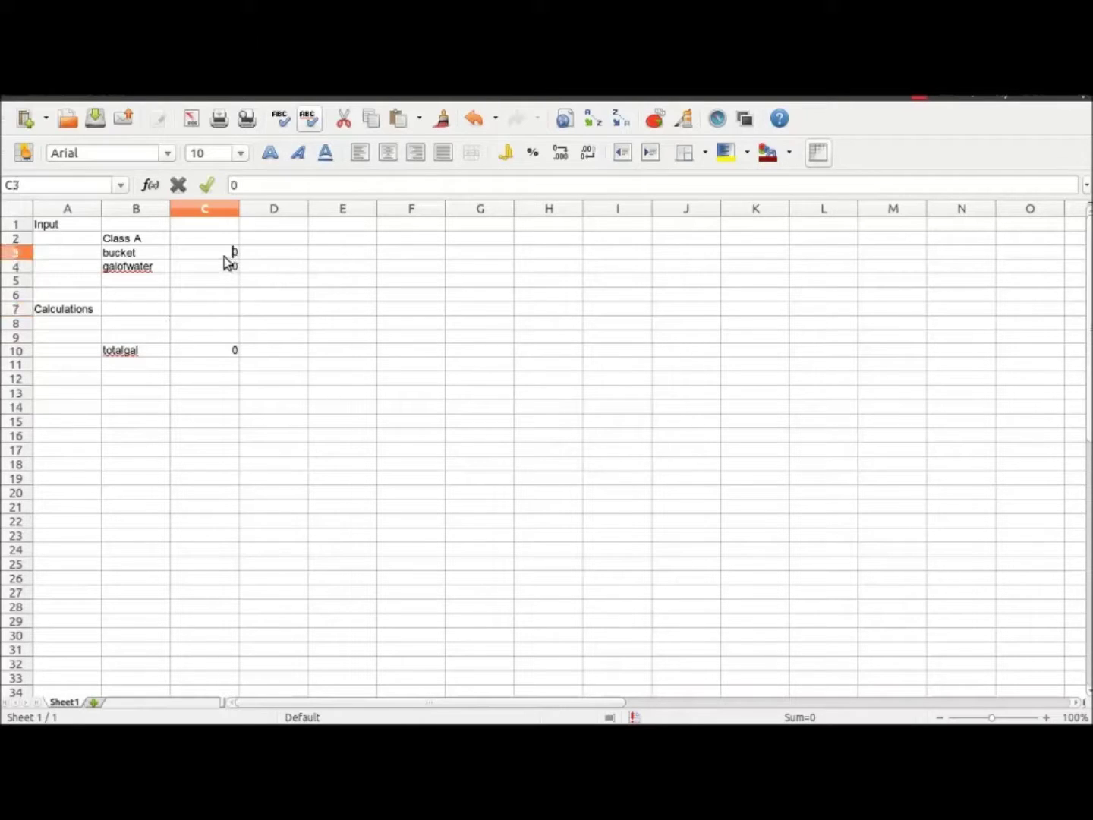
key("BackSpace")
type("5")
key("Return")
type("5")
key("Return")
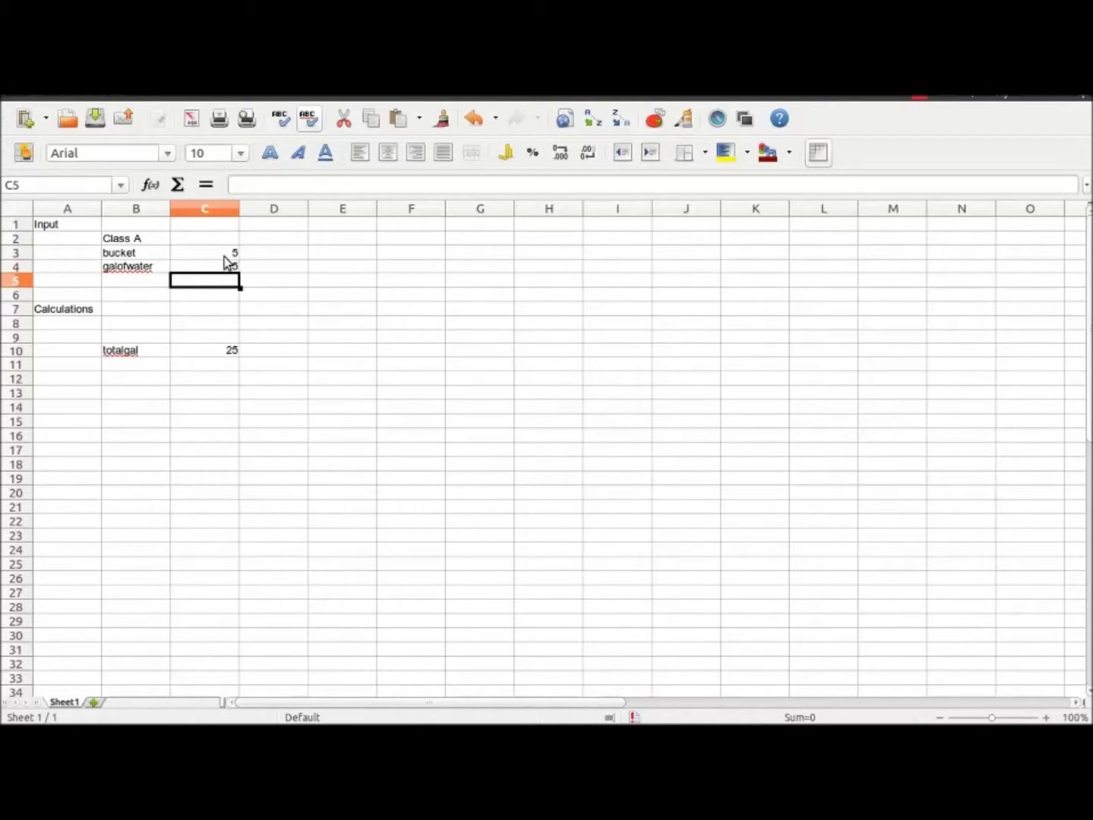
Dismiss the Save dialog without saving and start a new blank spreadsheet.
left_click(95, 118)
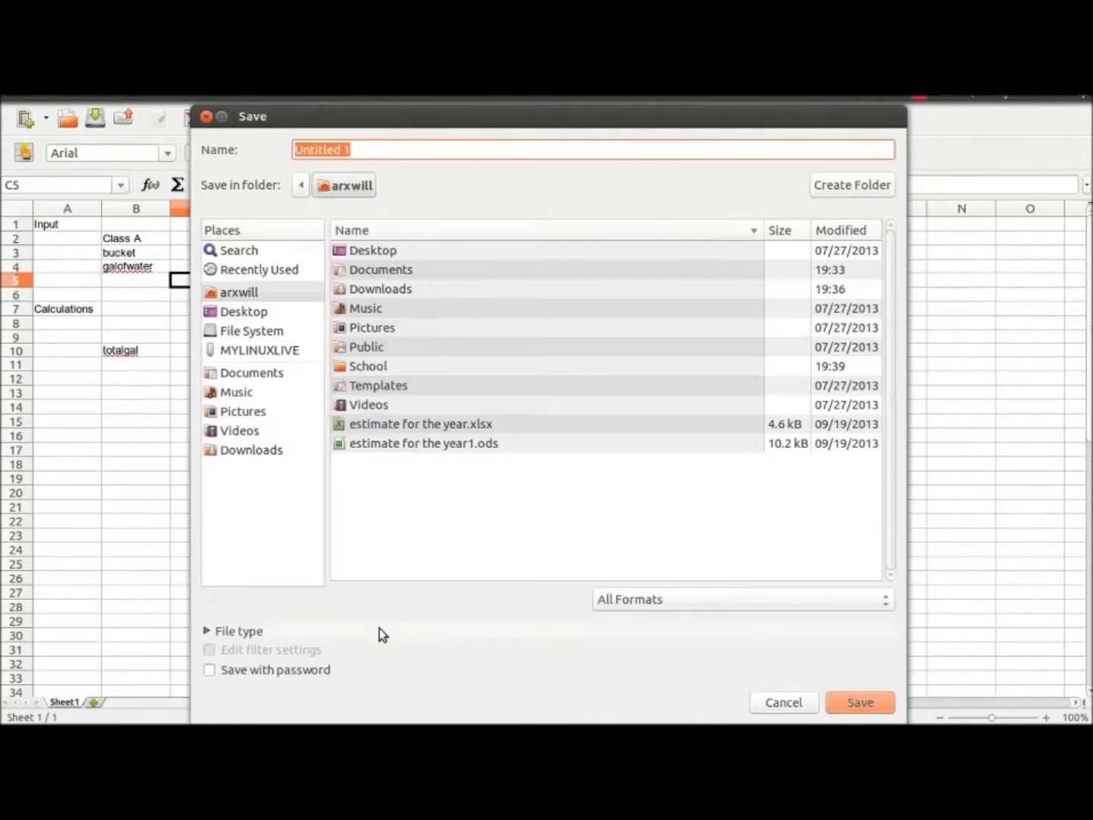
left_click(851, 703)
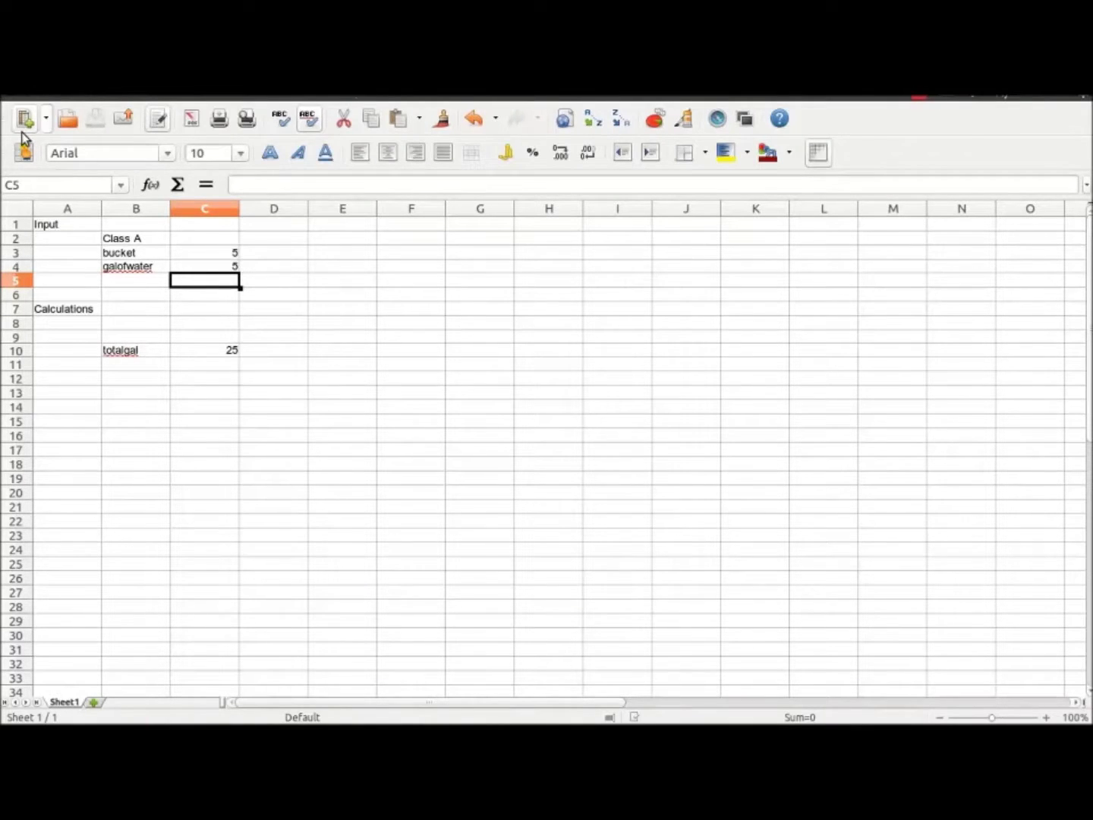
left_click(23, 118)
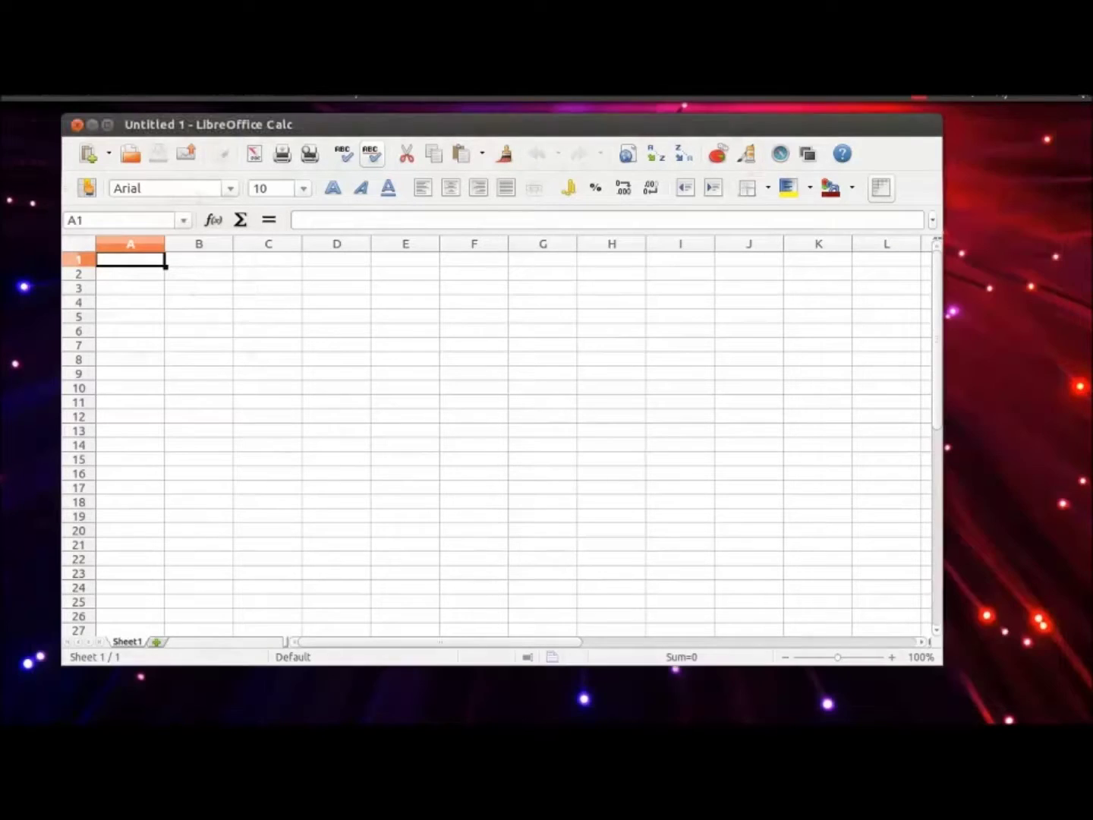
Maximize the new window and enter Input in A1 and Class in B2.
left_click(108, 125)
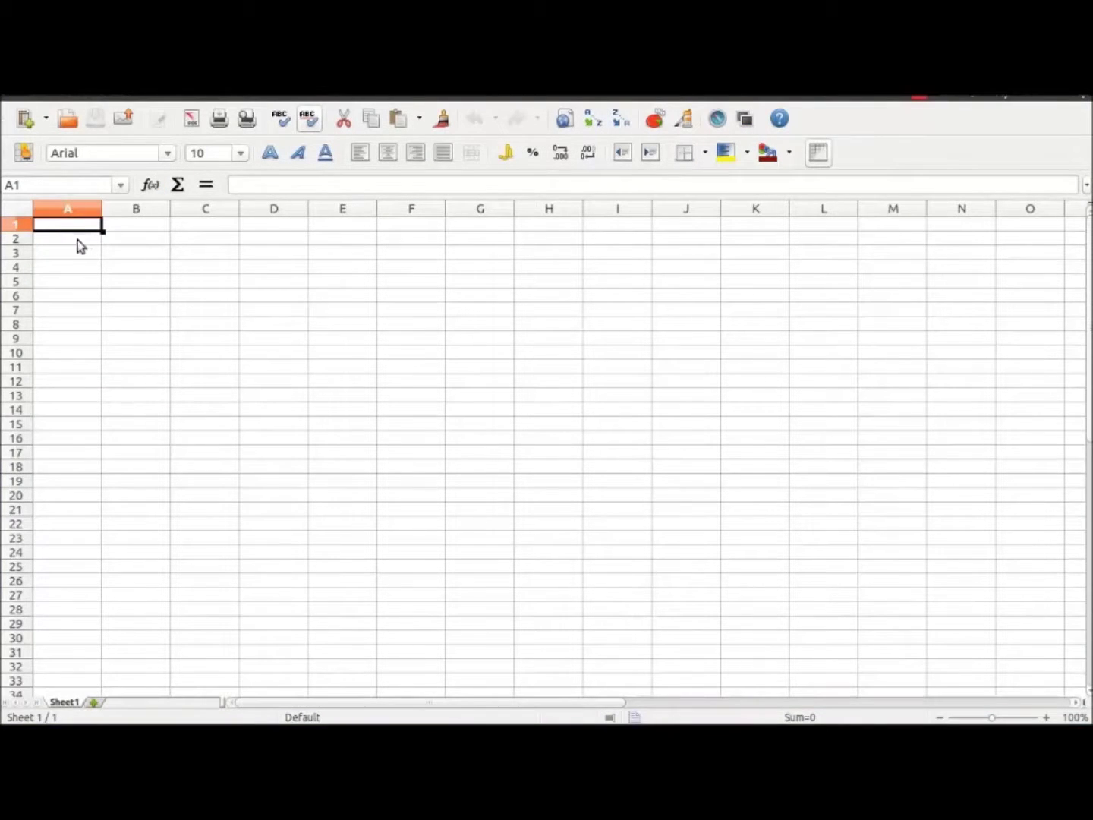
type("input")
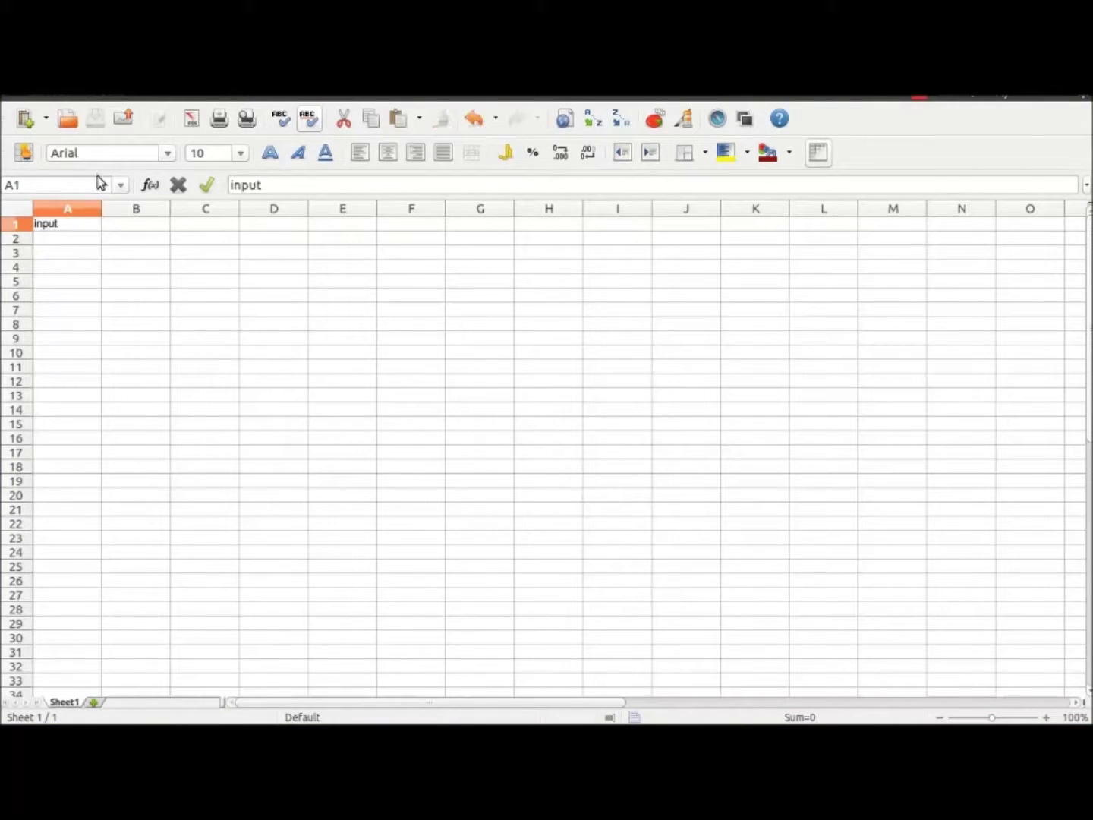
key("Return")
key("Tab")
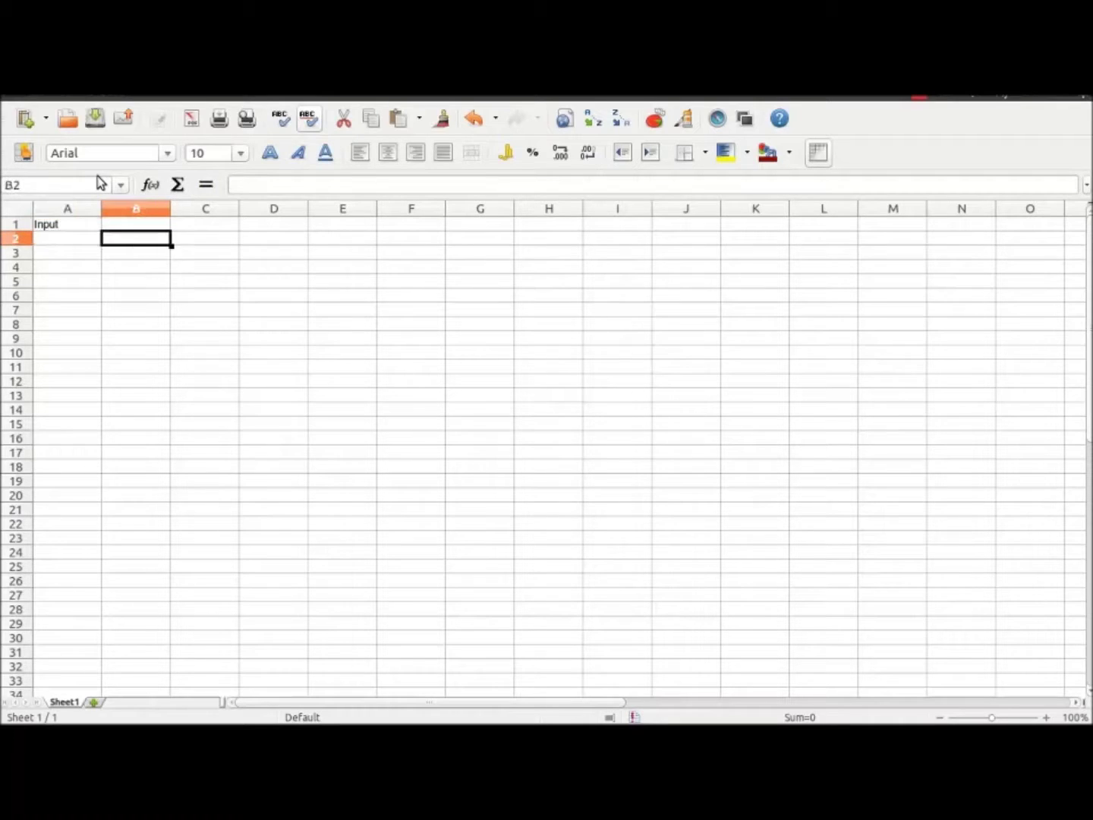
type("class")
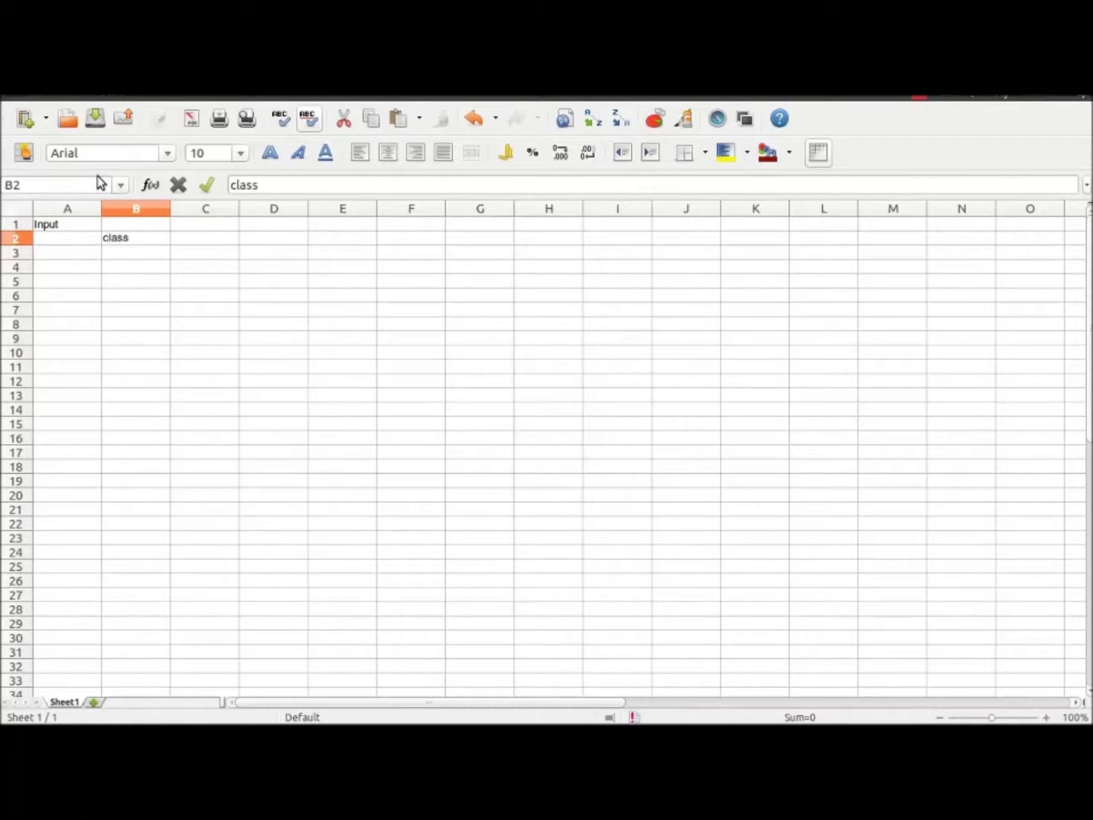
key("Left")
key("Right")
type("Class")
key("Return")
key("Up")
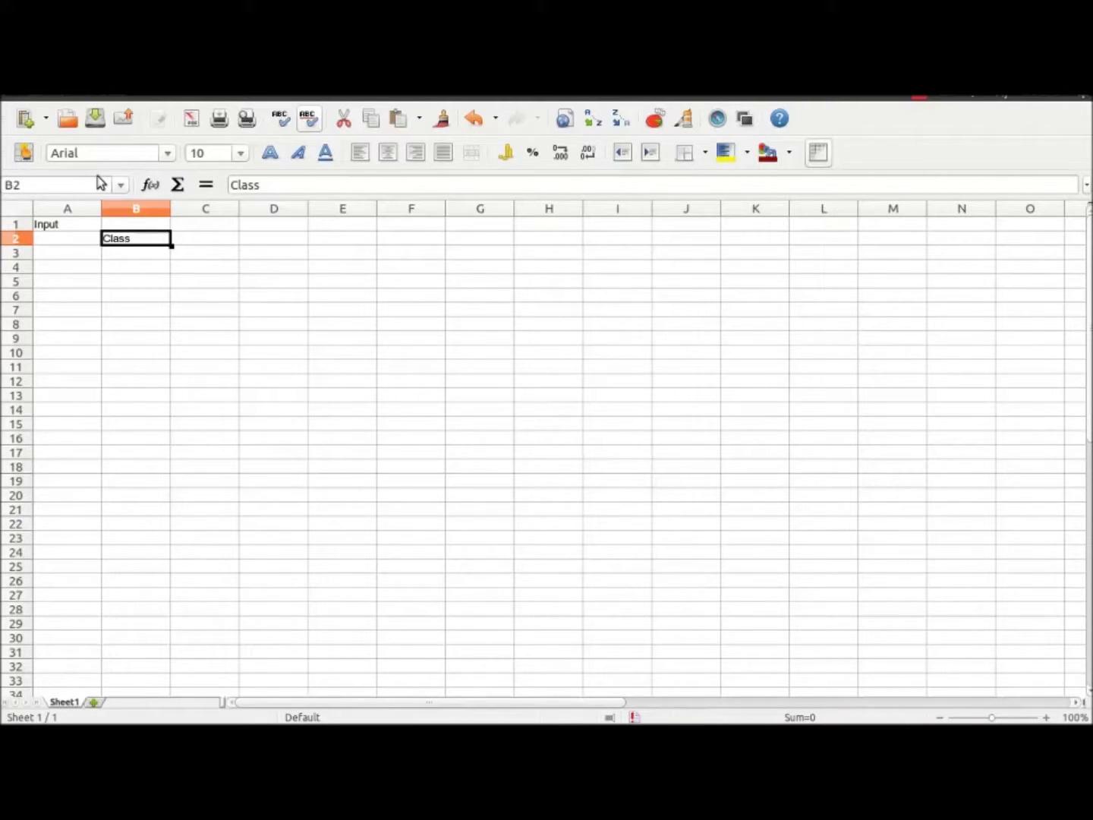
Enter the Calculations heading in A4.
key("Down")
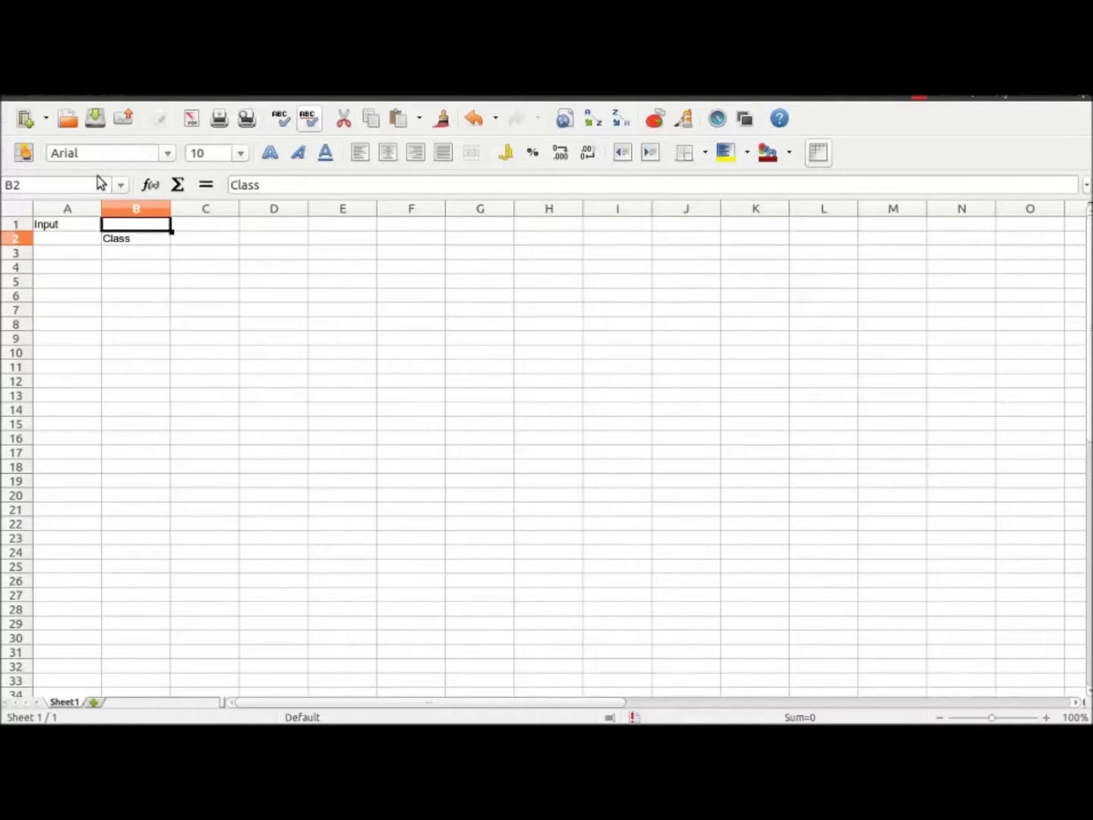
key("Left")
key("Down")
type("Clac")
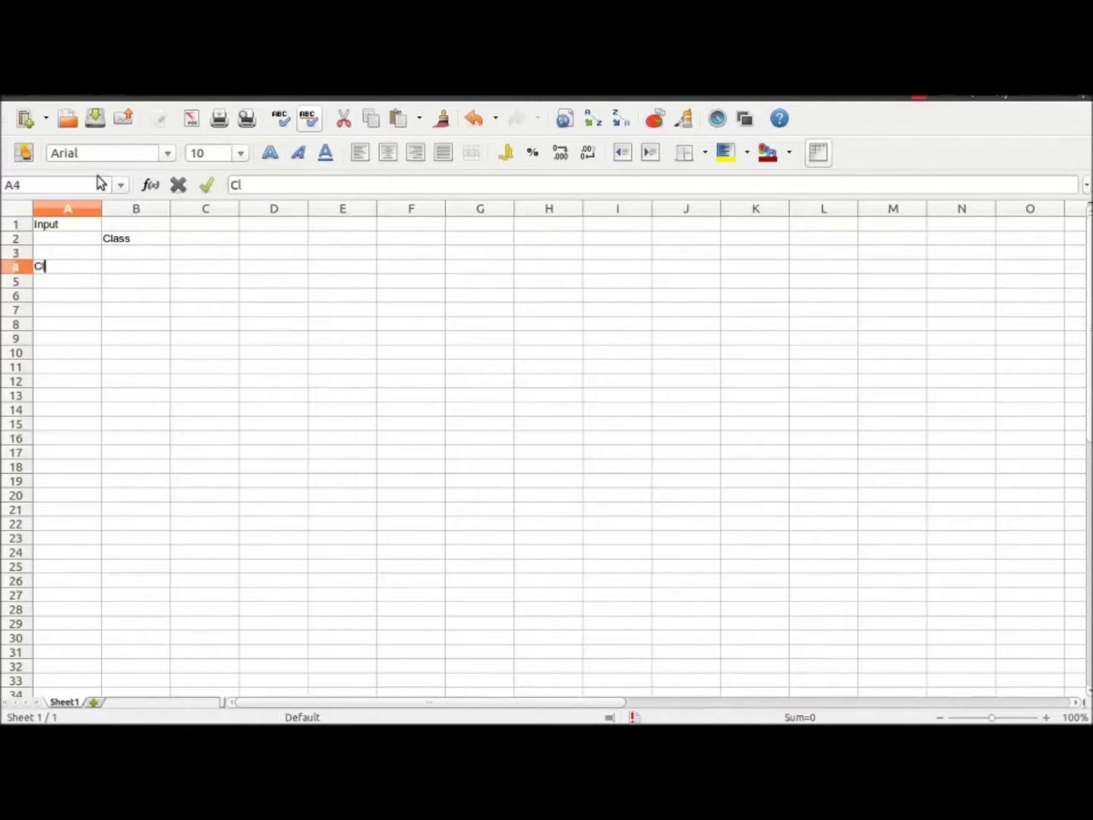
key("BackSpace")
key("BackSpace")
key("BackSpace")
type("alculations")
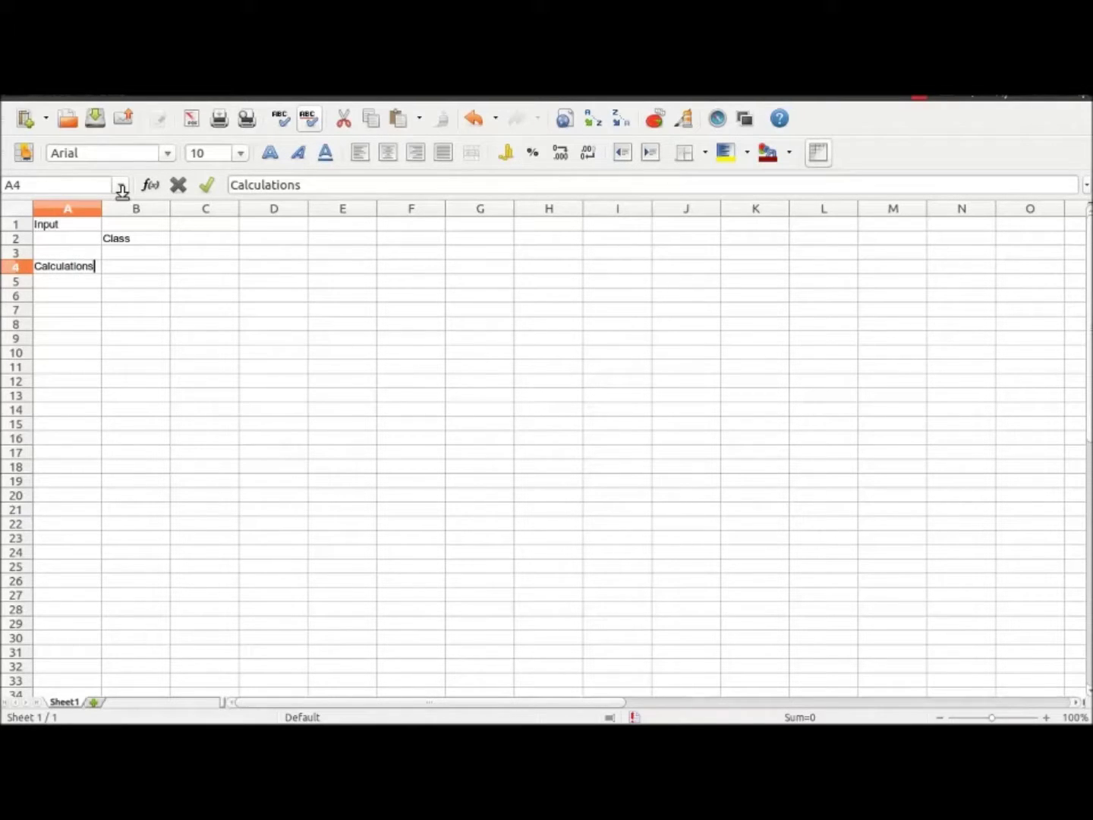
key("Return")
key("Right")
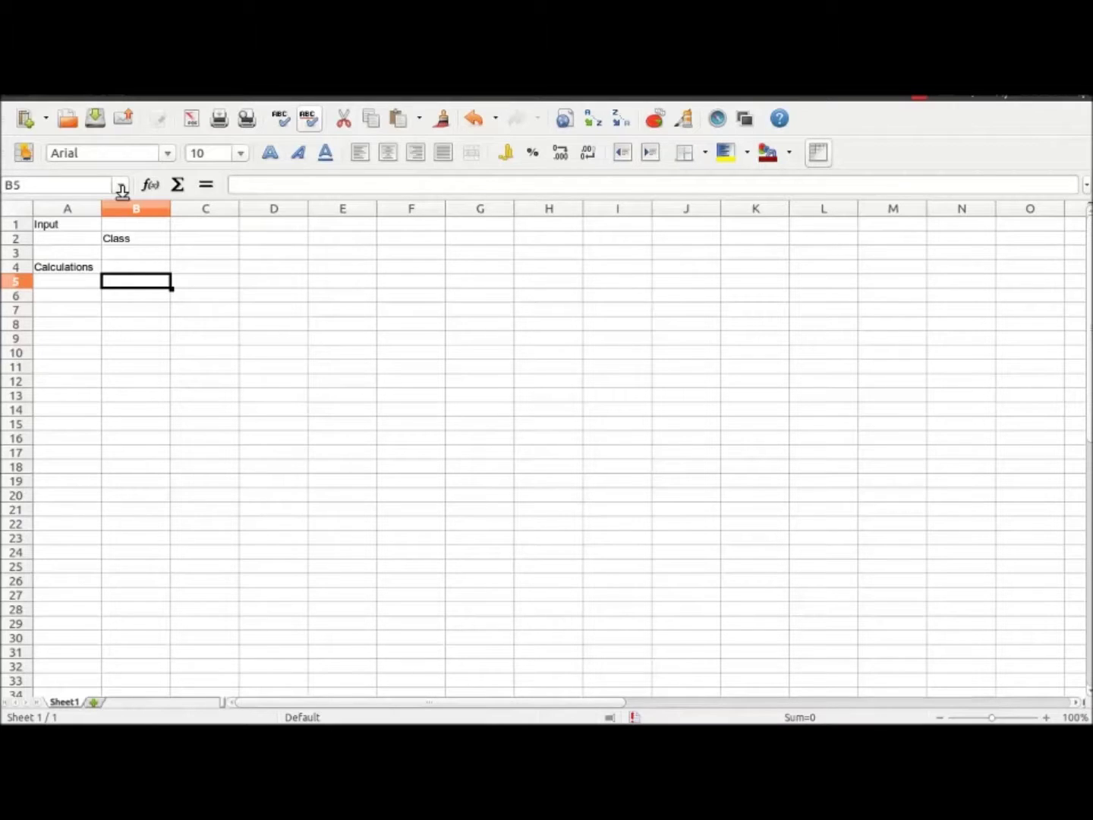
Enter the Bags and Packages labels in B5 and B6.
type("Bags")
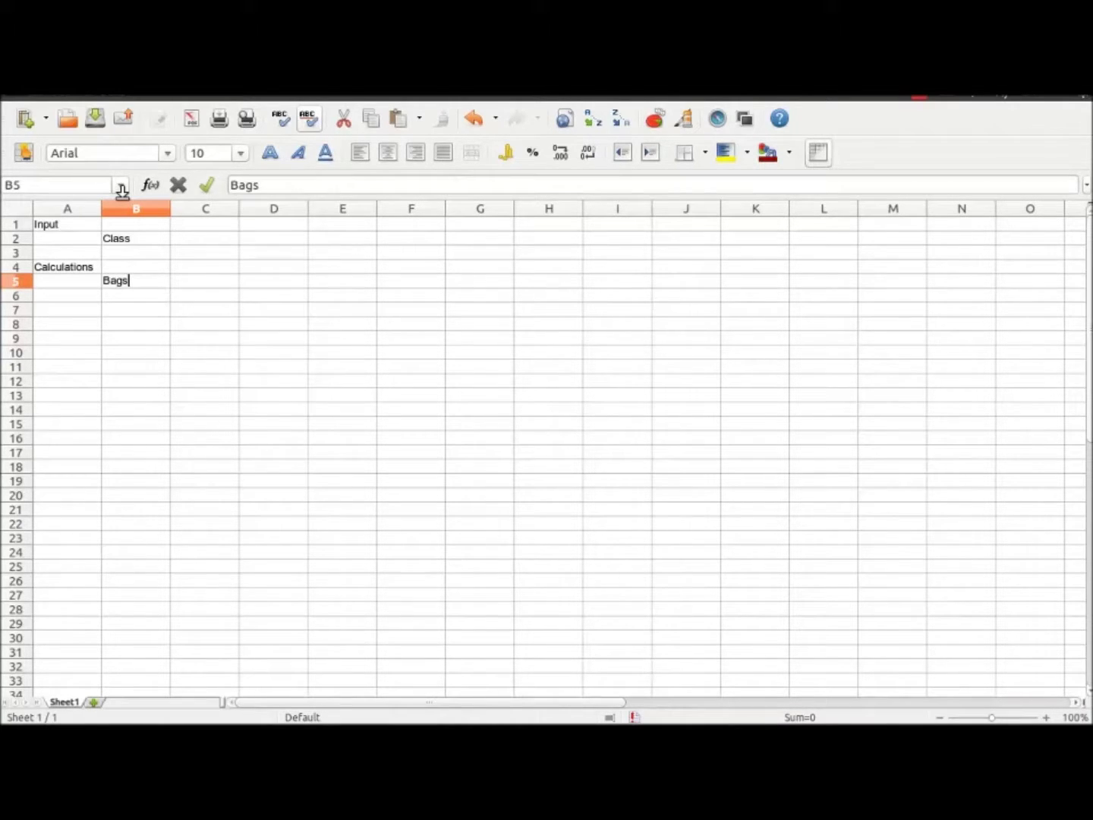
key("Return")
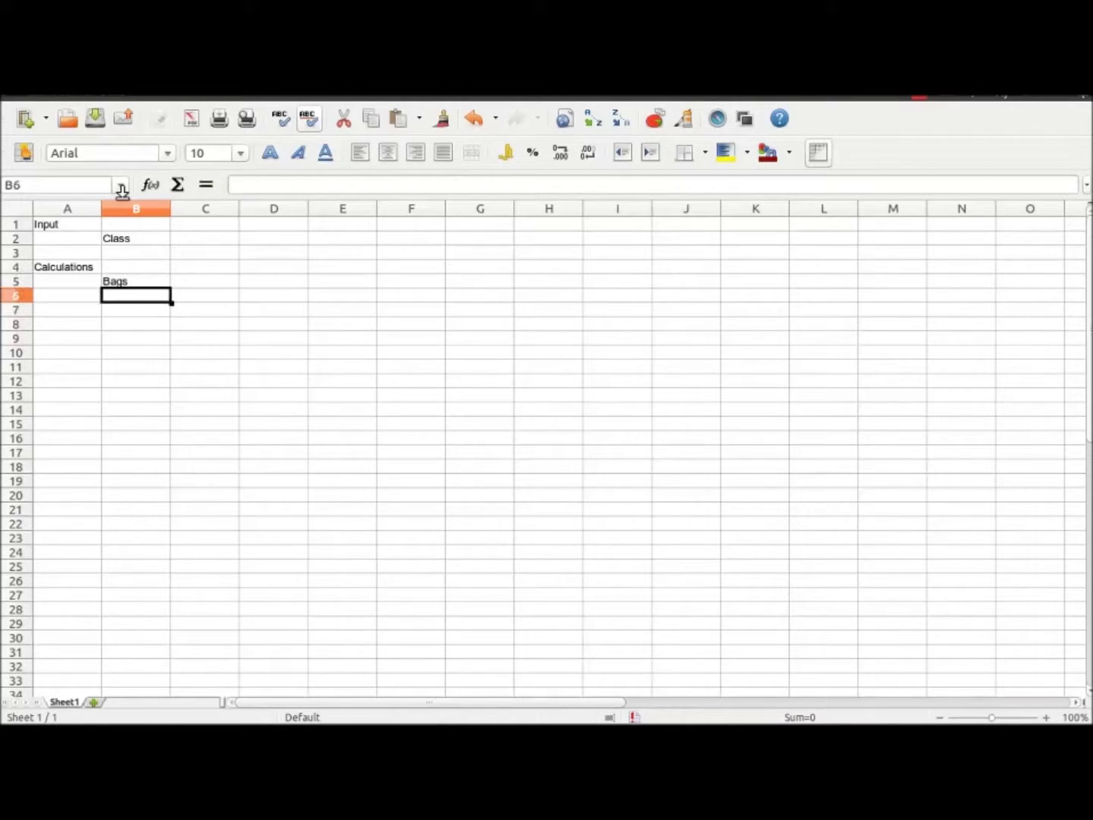
type("Packages")
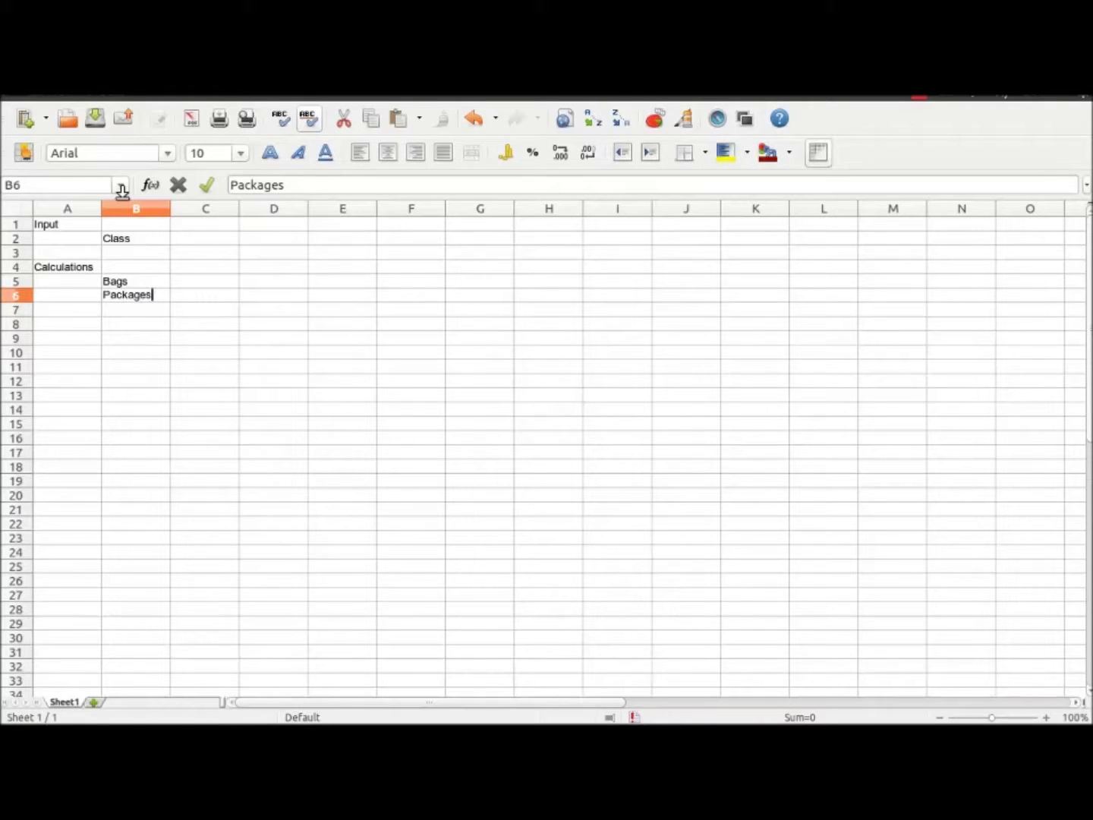
key("Return")
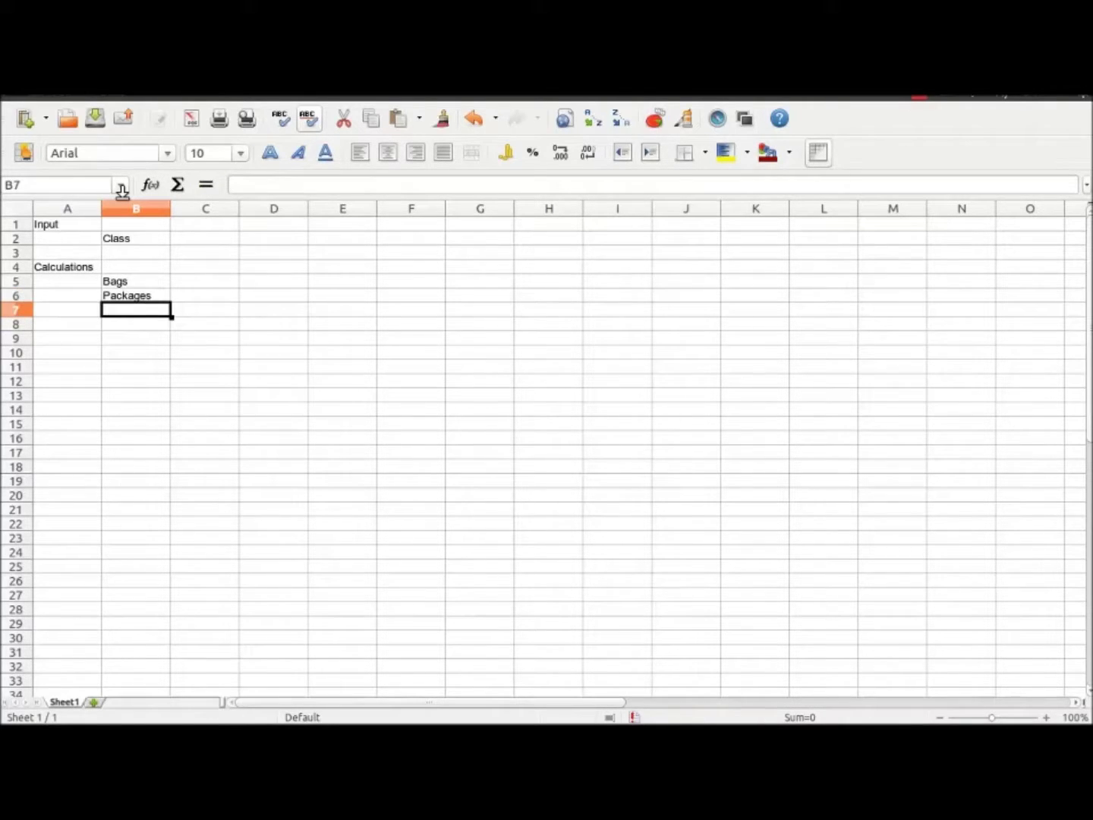
Add Hamburgers in B7 and Total in B8, then start a formula in C8.
type("h")
key("BackSpace")
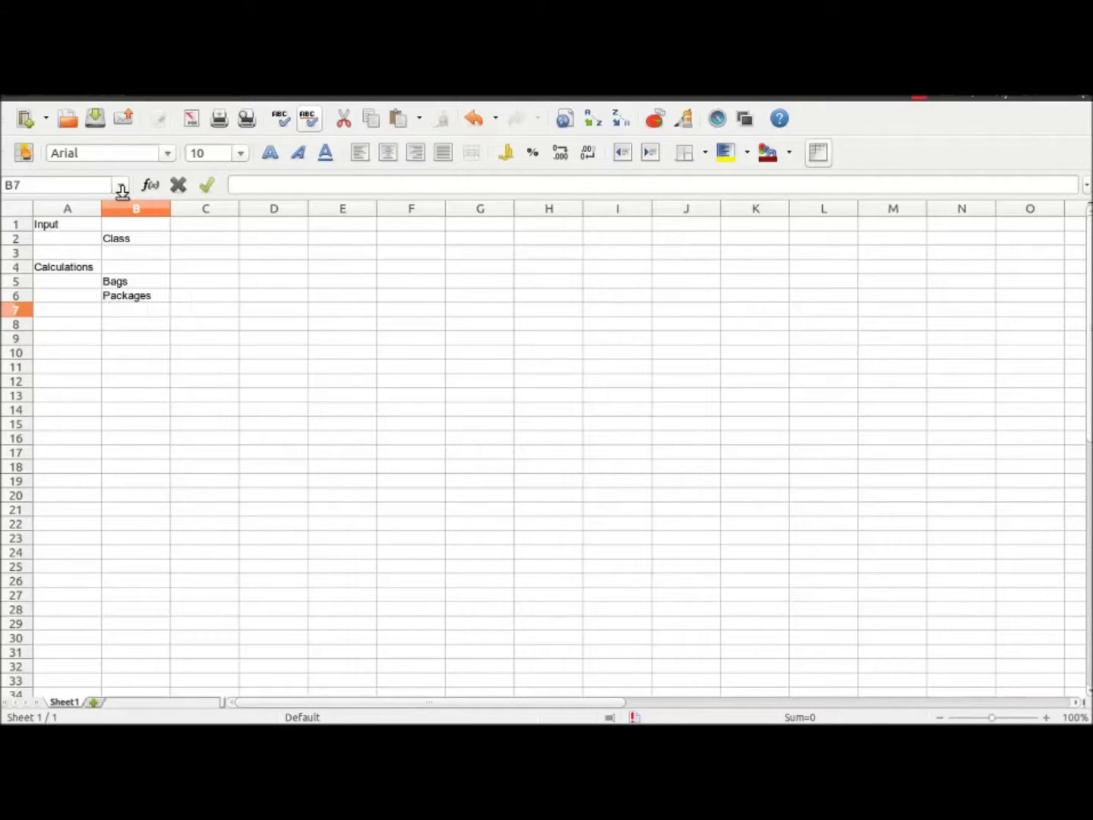
type("Hamburgers")
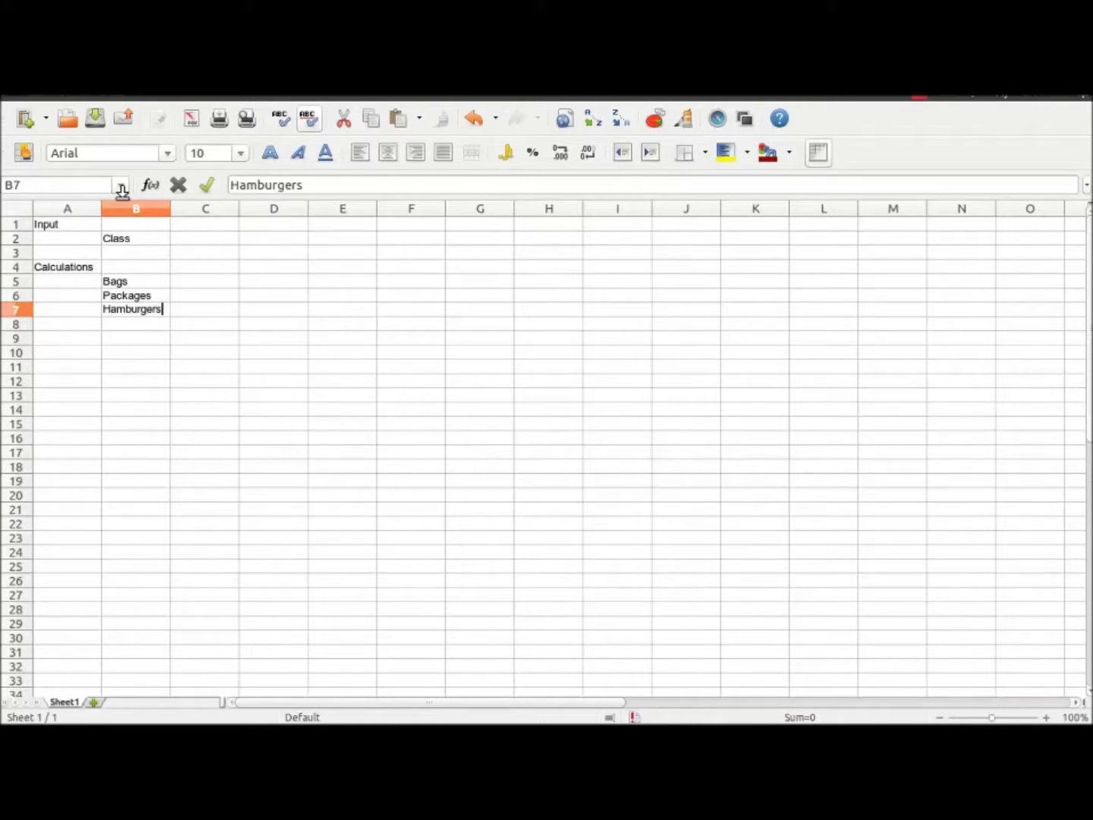
key("Return")
type("to")
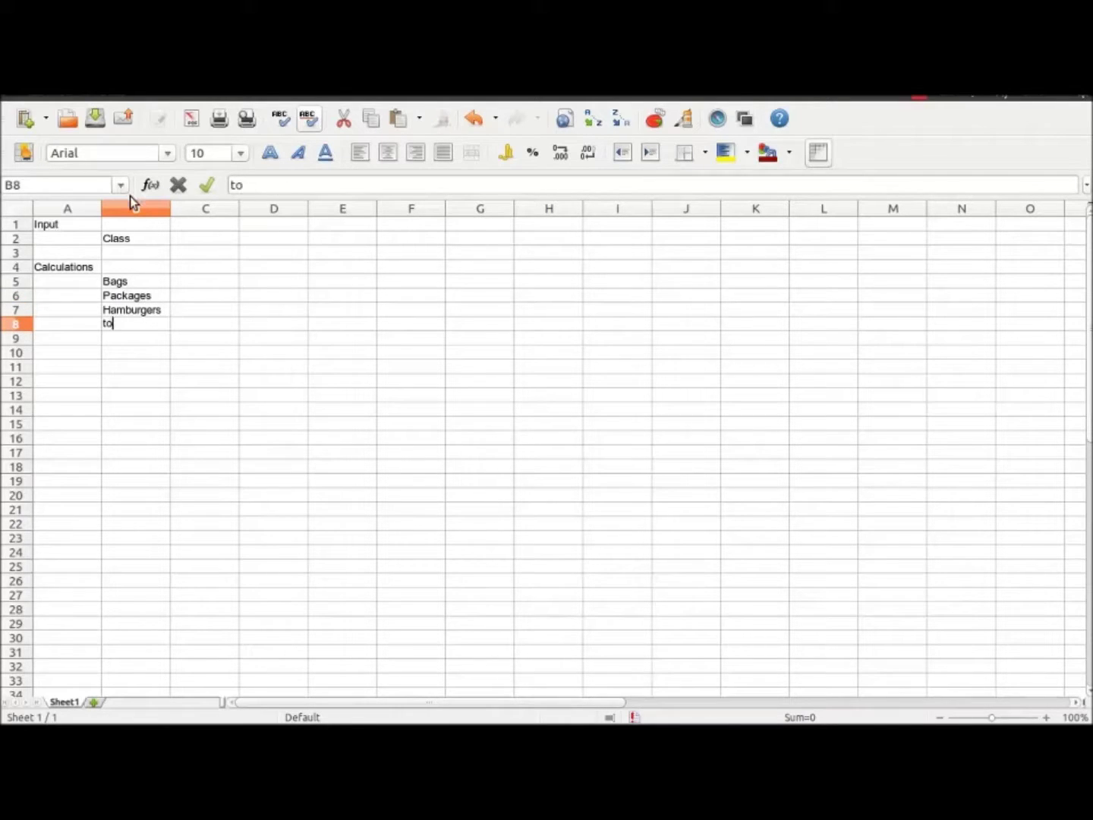
key("BackSpace")
key("BackSpace")
type("Total")
key("Tab")
type("=")
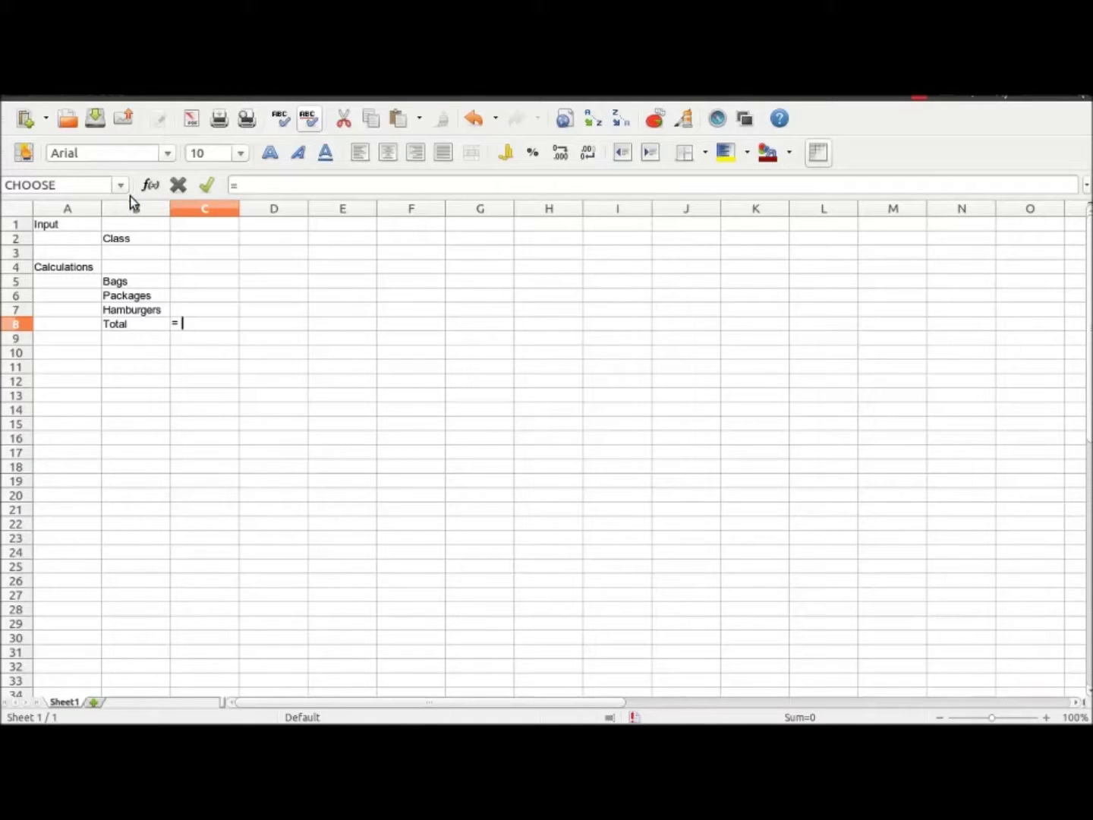
Complete the Total formula =C5*C6*C7 in C8, which currently shows 0.
left_click(191, 283)
key("Return")
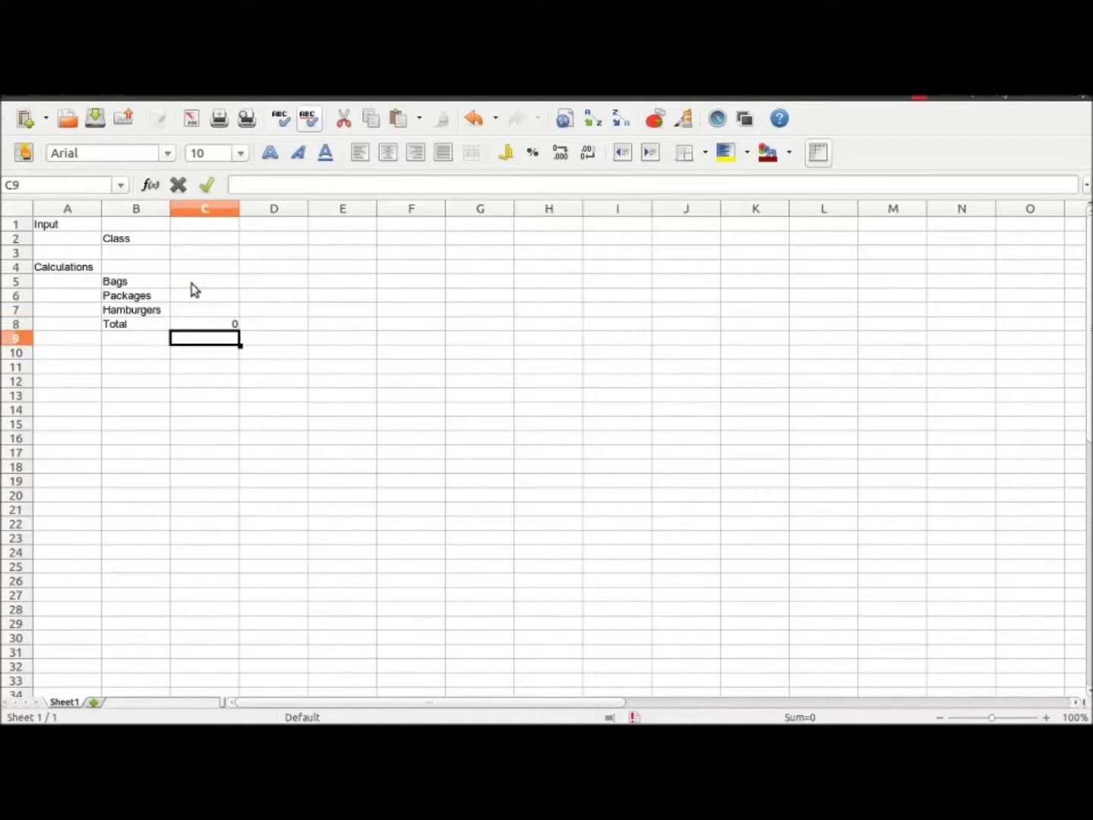
double_click(198, 325)
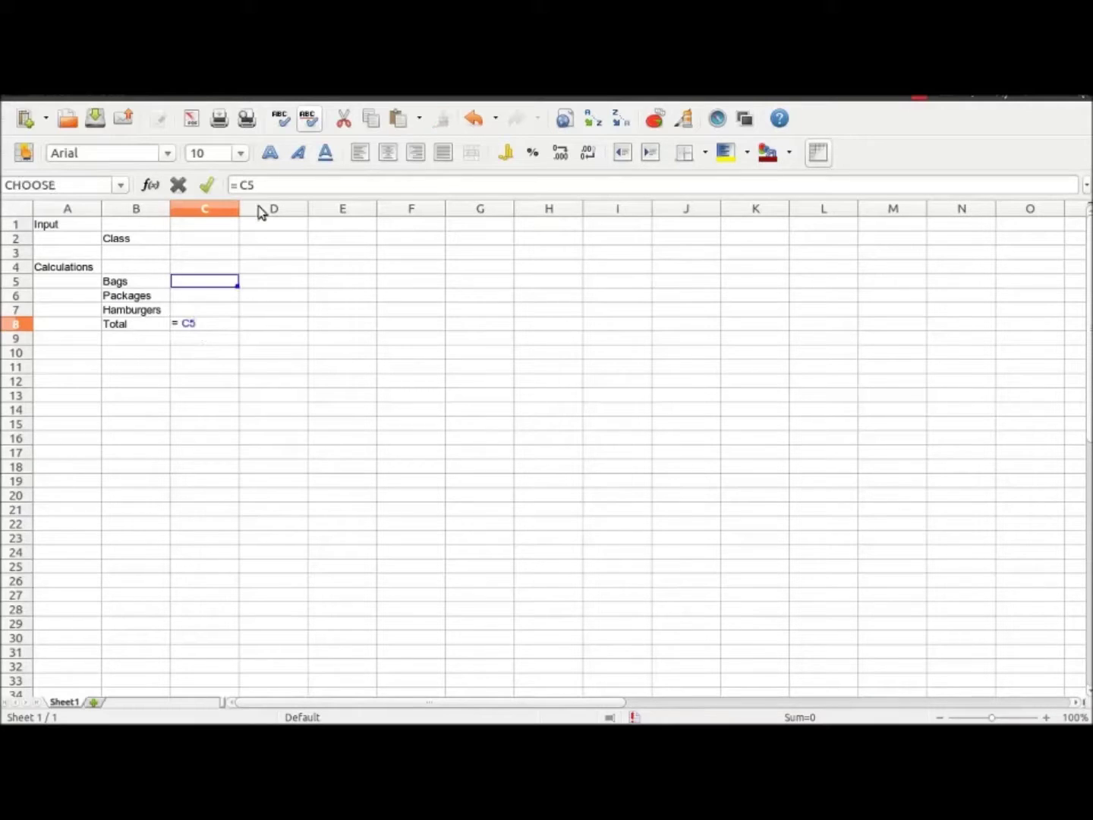
type("*")
left_click(201, 300)
left_click(218, 311)
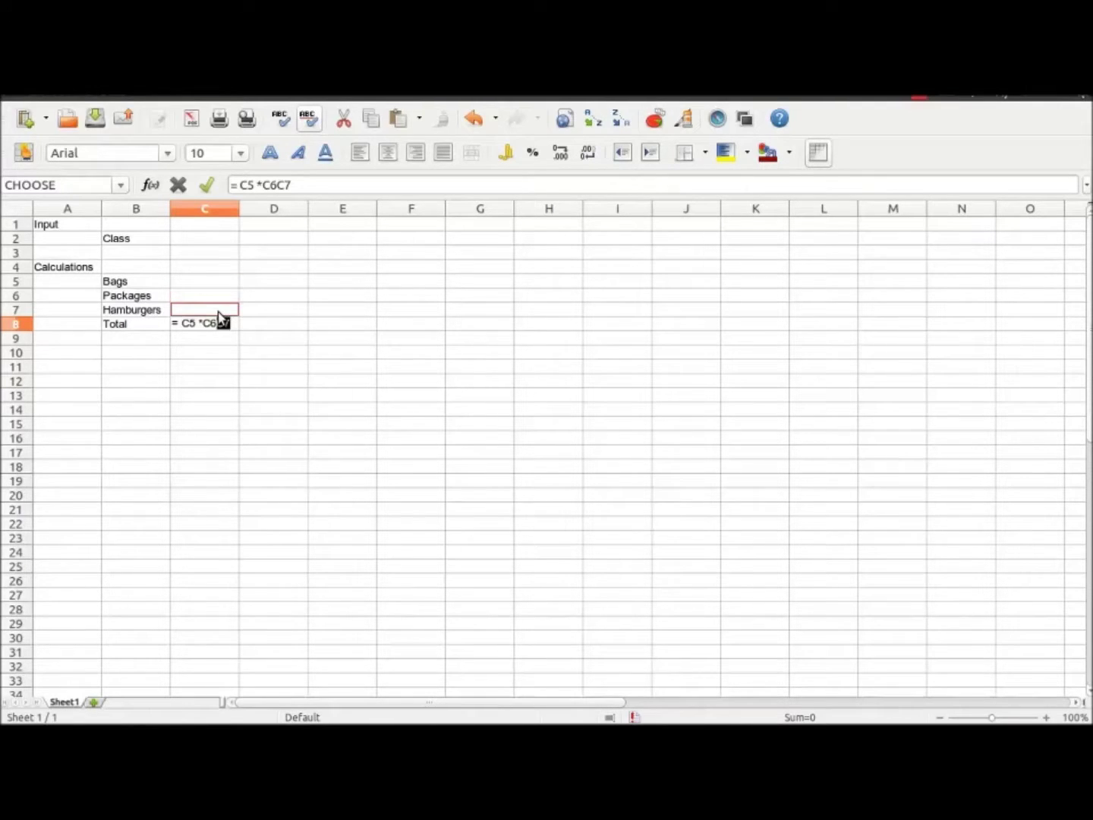
left_click(215, 324)
type("*")
left_click(203, 323)
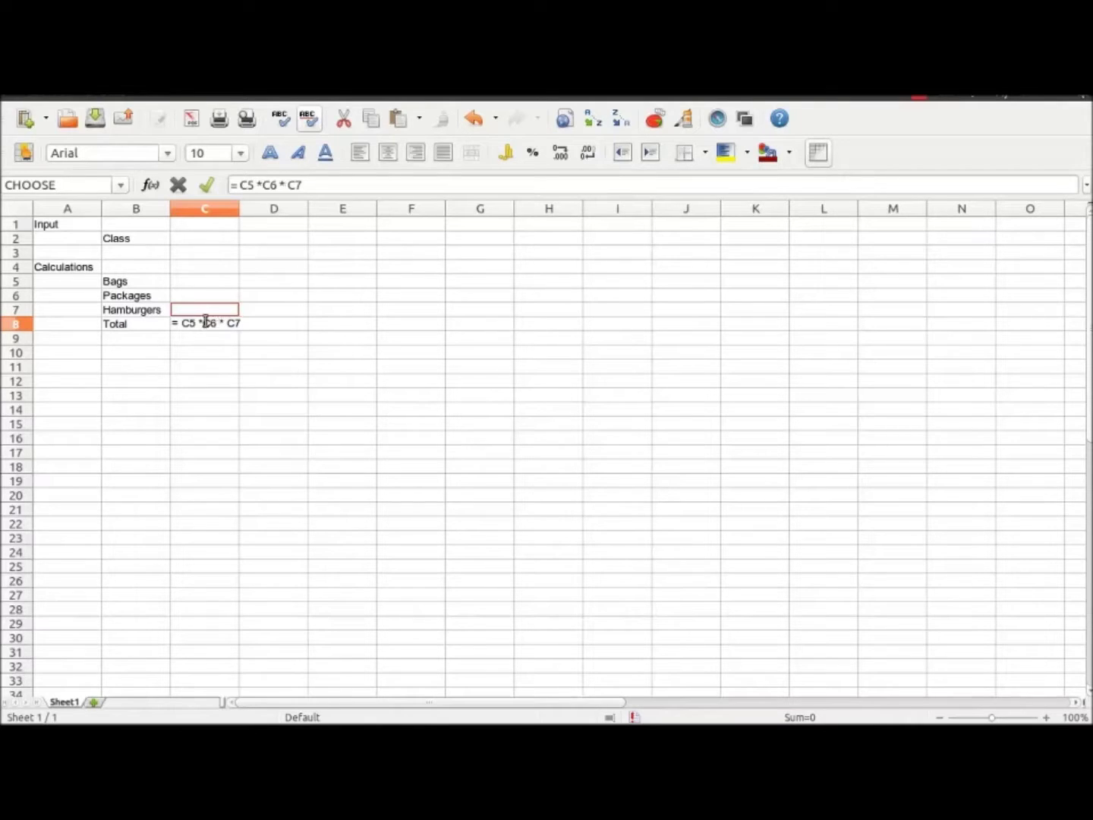
left_click(98, 331)
key("BackSpace")
key("BackSpace")
key("Return")
Enter 9 for Bags, Packages and Hamburgers, then change Hamburgers to 7.
left_click(189, 284)
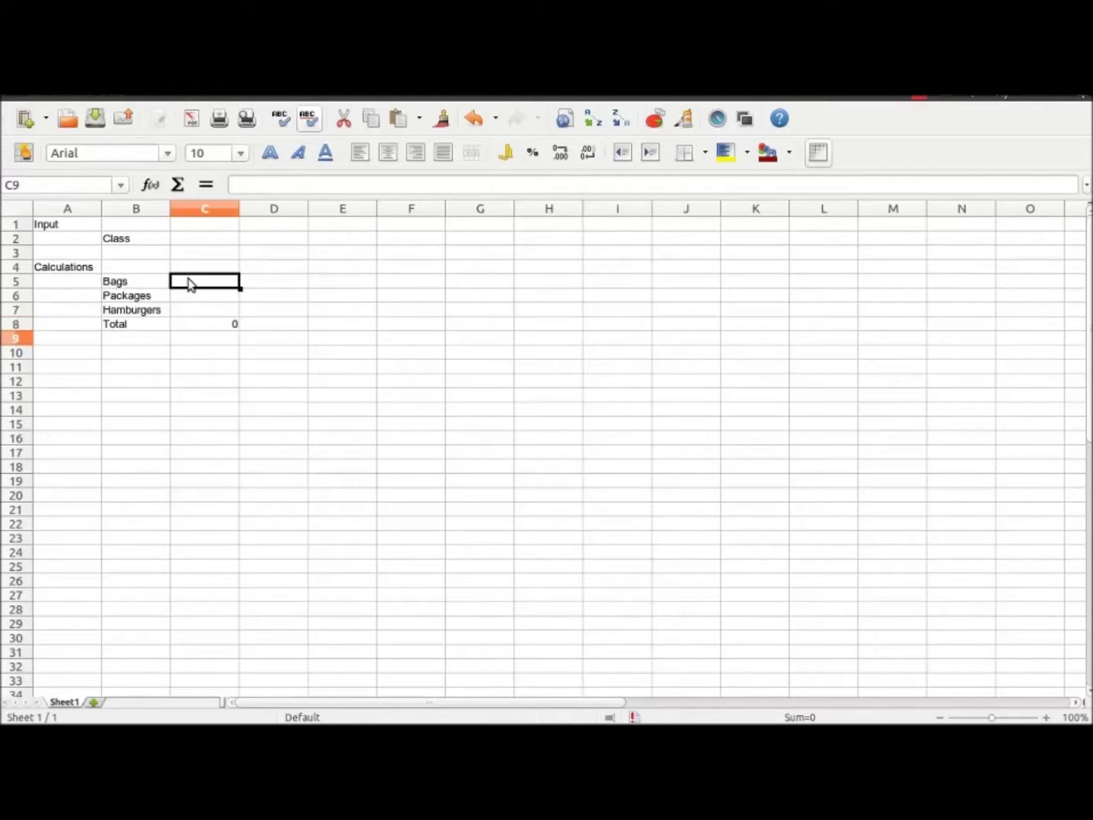
type("9")
key("Return")
type("9")
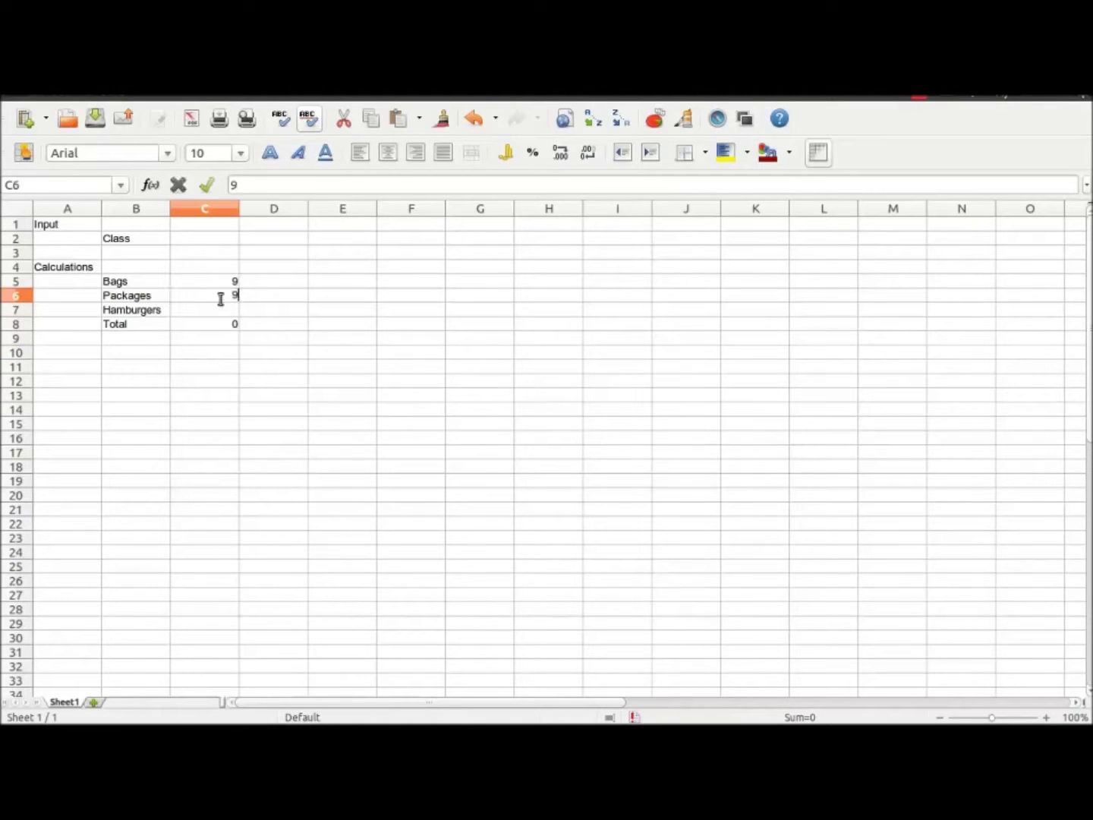
key("Return")
type("9")
key("Tab")
left_click(216, 313)
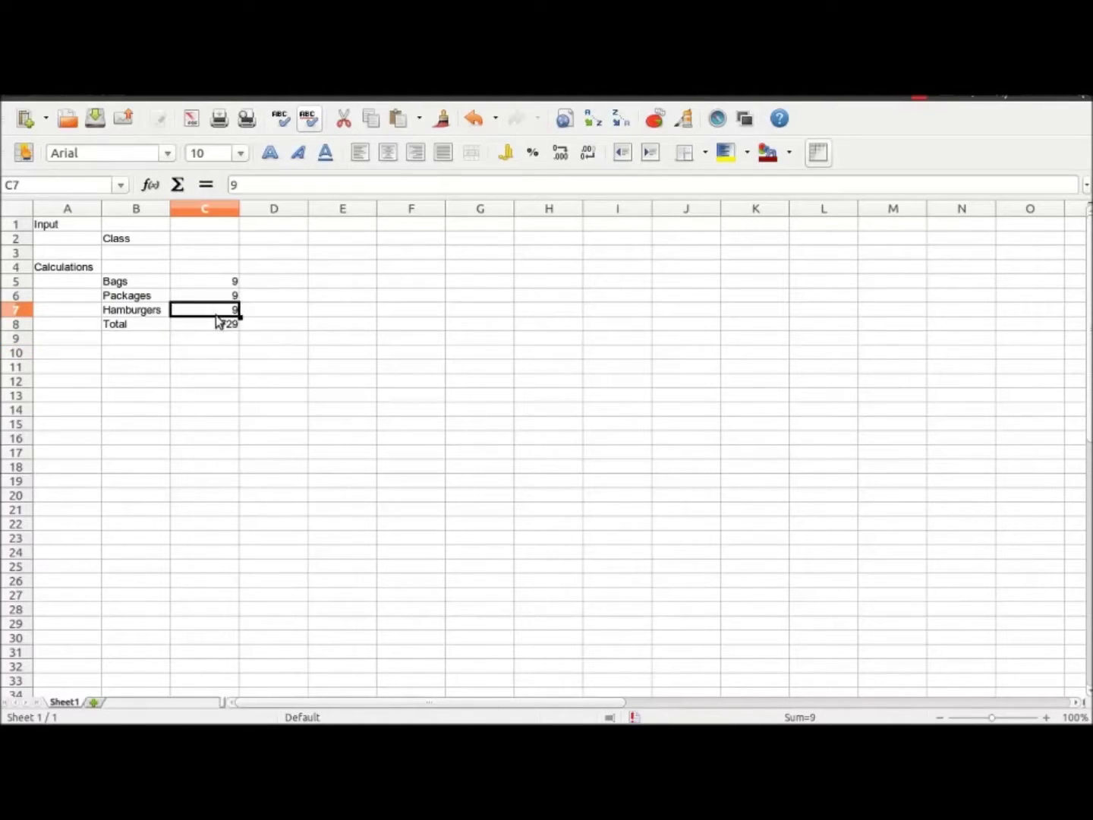
type("7")
key("Return")
Enter Bags 4, Packages 6 and Hamburgers 8 to check the Total.
key("Up")
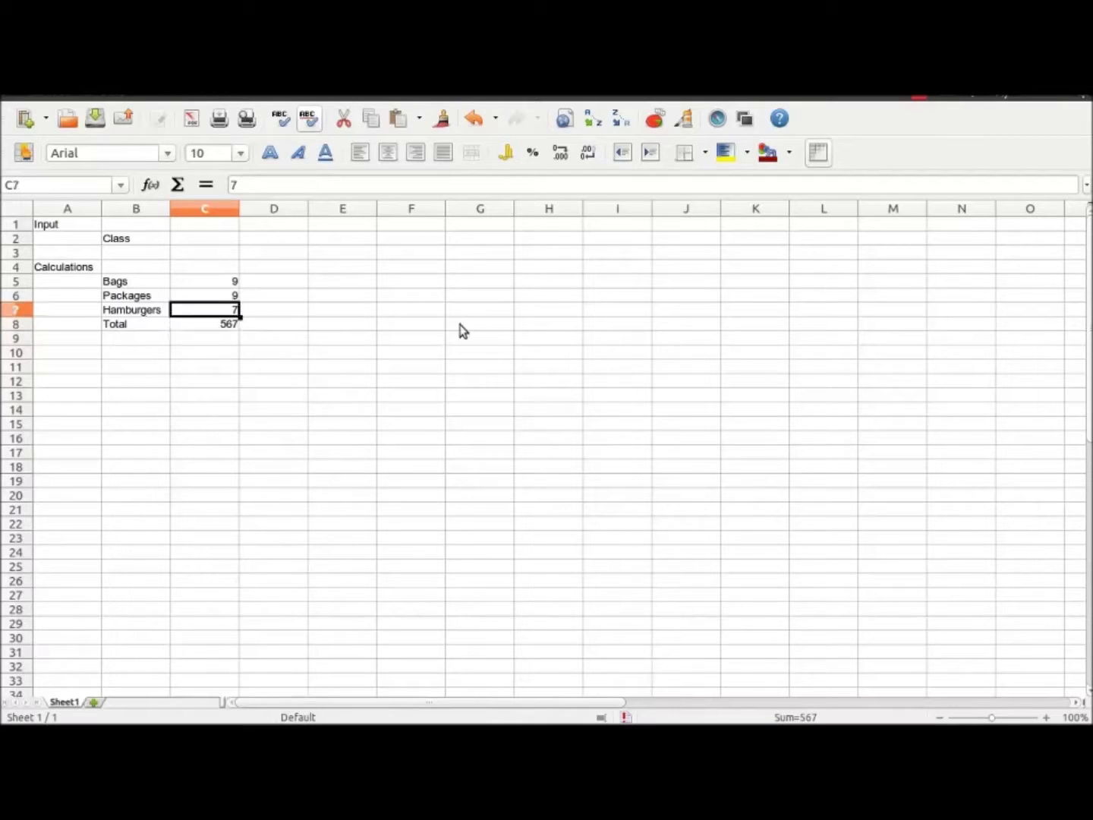
key("Up")
key("Up")
type("4")
key("Return")
type("6")
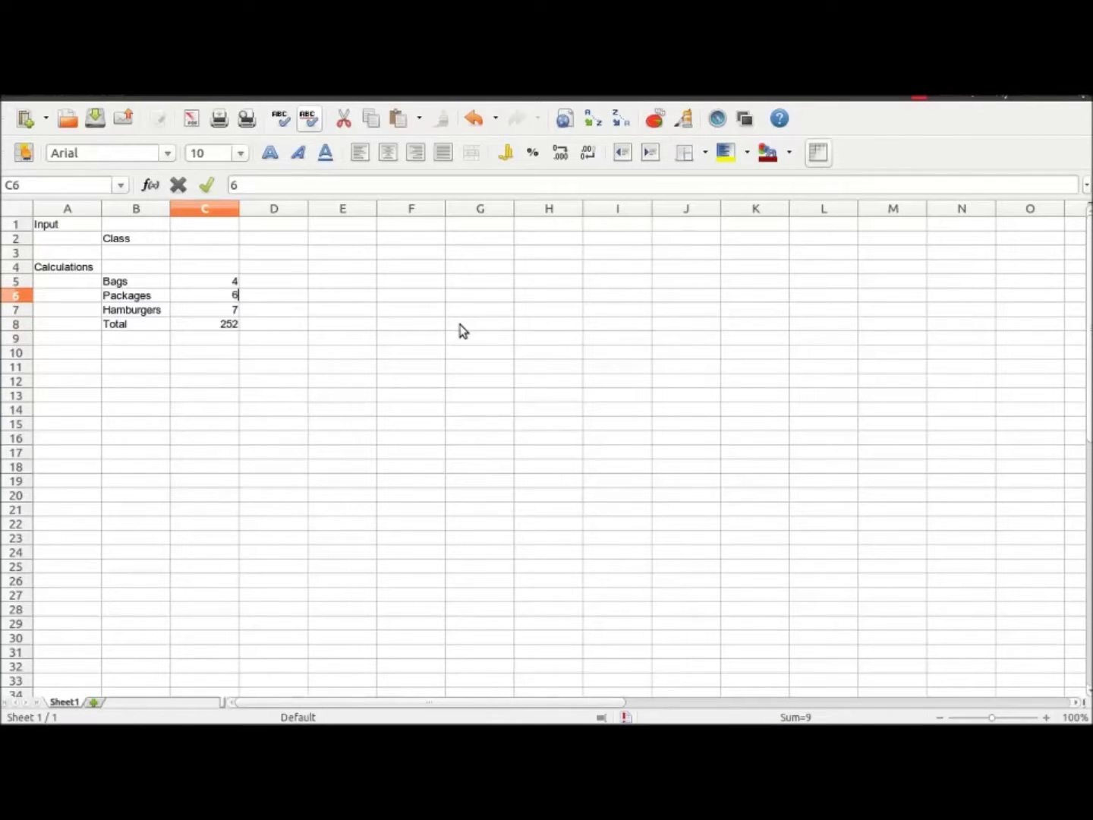
key("Return")
type("8")
key("Return")
Enter Bags 12, Packages 13 and Hamburgers 14, giving a Total of 2184.
key("Up")
key("Up")
key("Up")
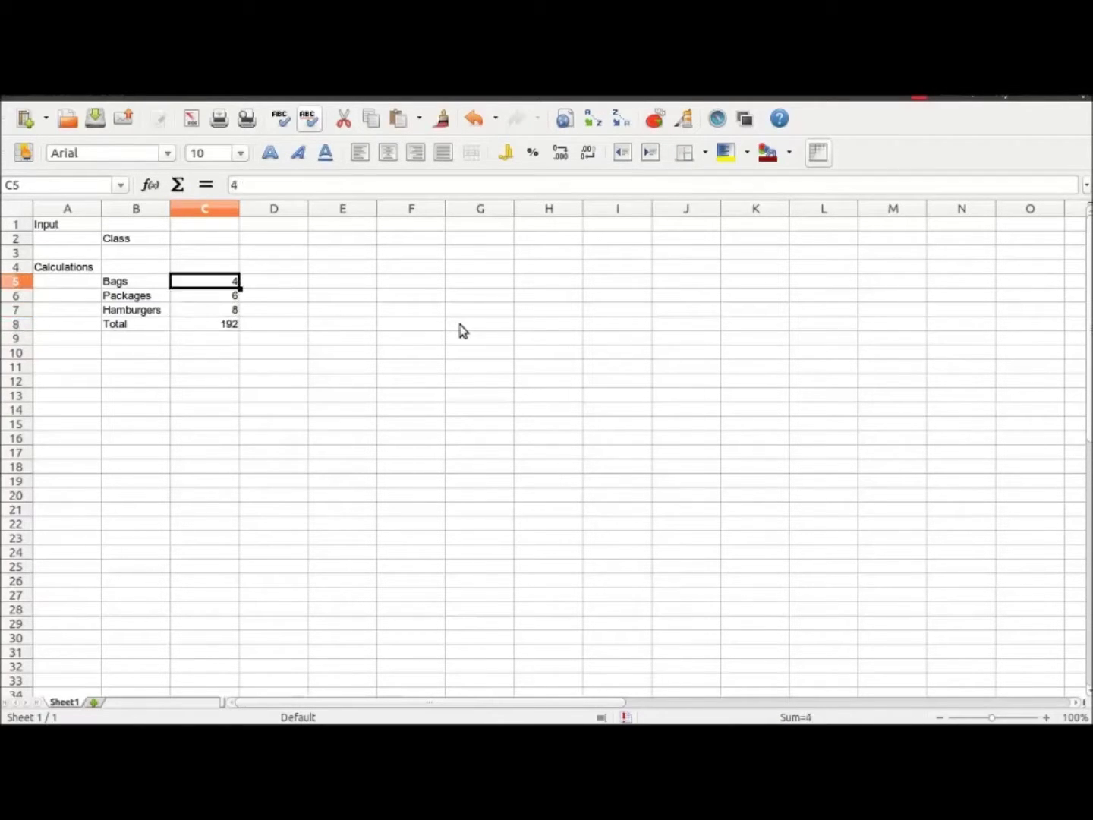
type("12")
key("Return")
type("134")
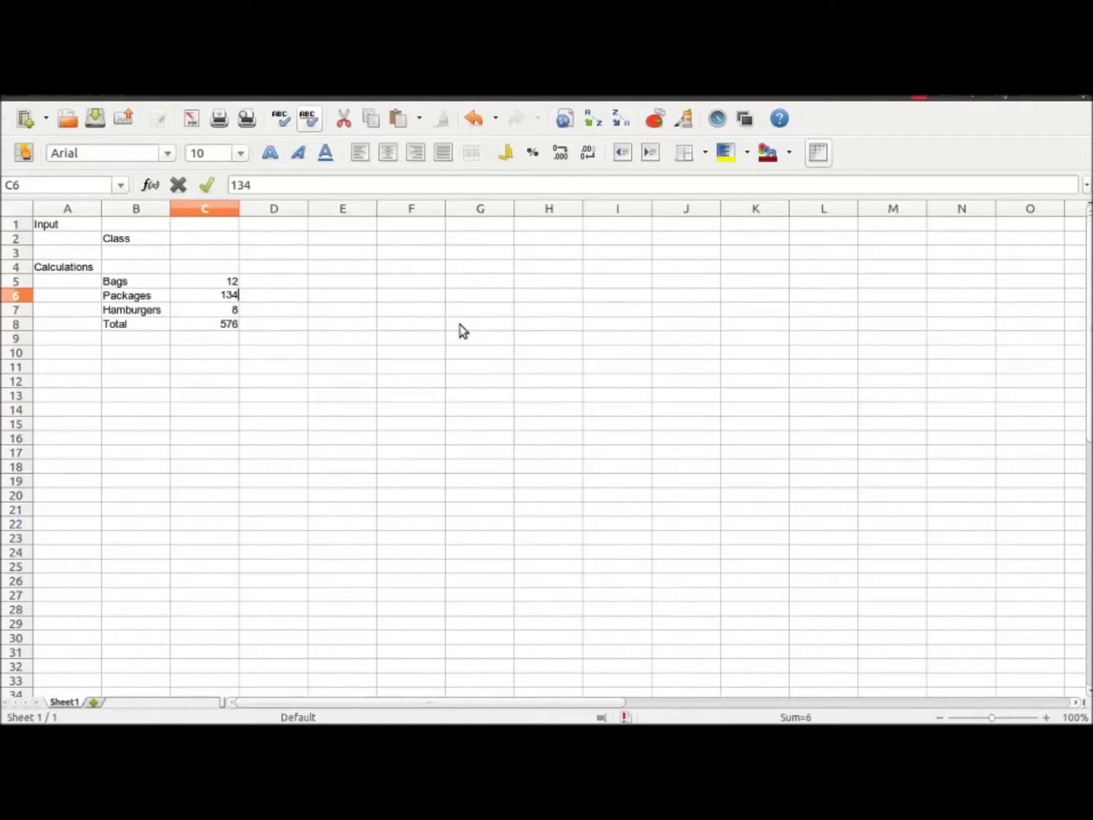
key("Return")
type("134")
key("Return")
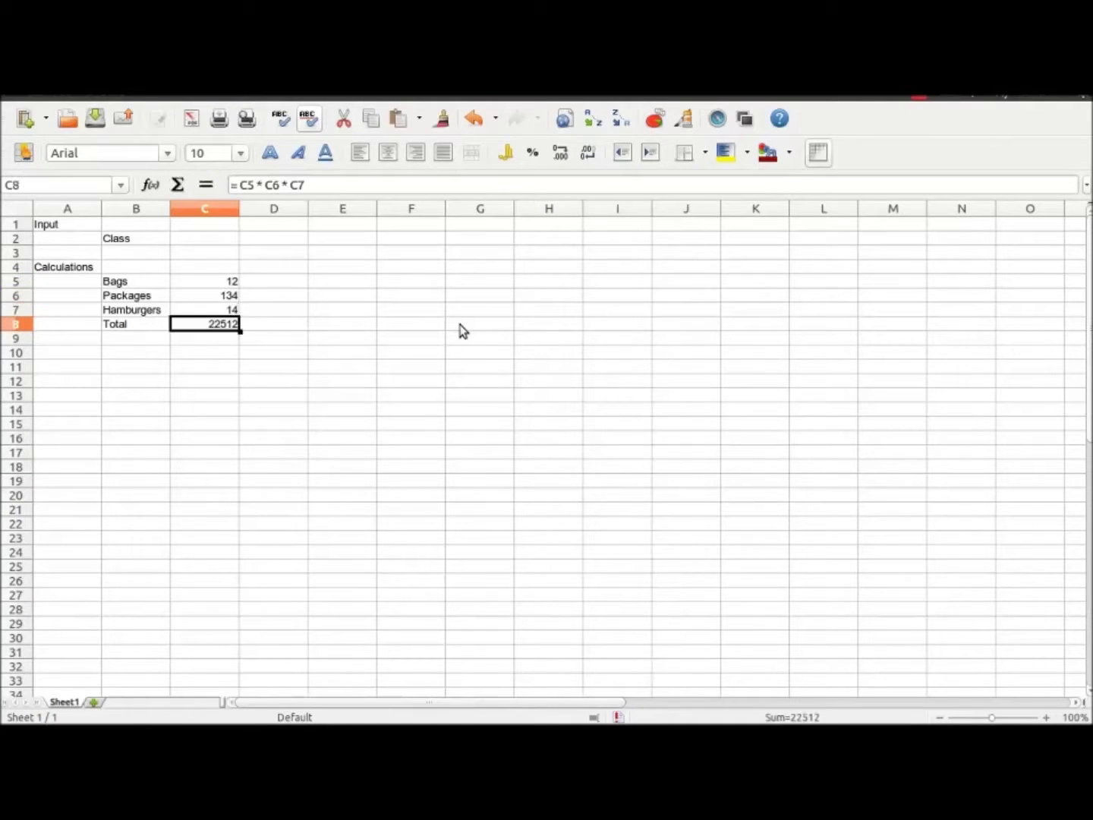
key("Up")
key("Up")
type("134")
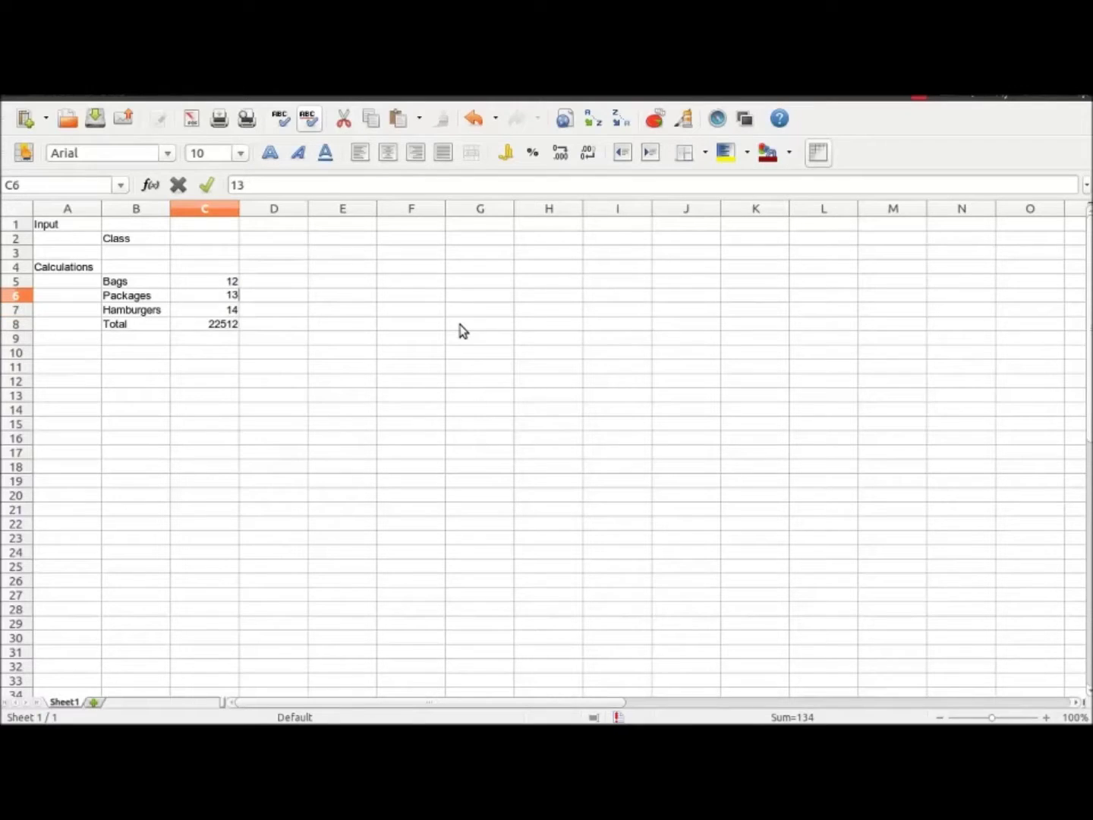
key("Return")
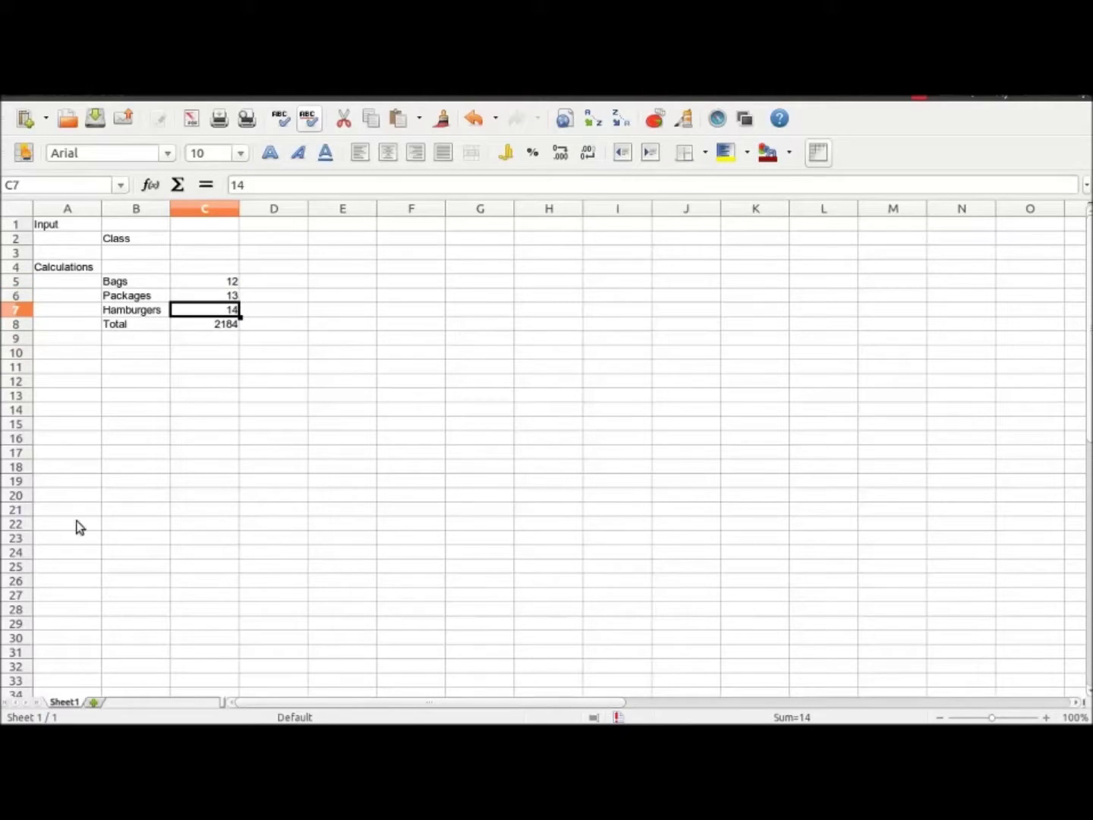
Save the spreadsheet under the name Untitled 2.
left_click(95, 118)
left_click(412, 149)
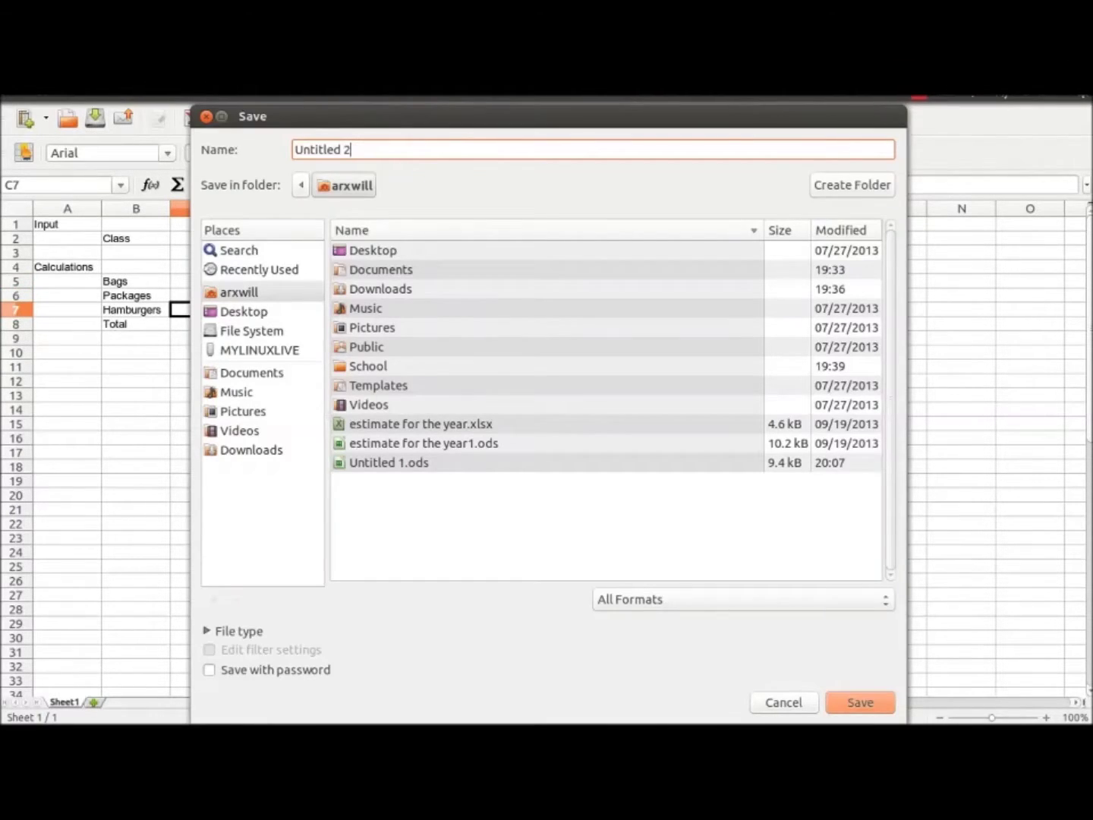
left_click(856, 706)
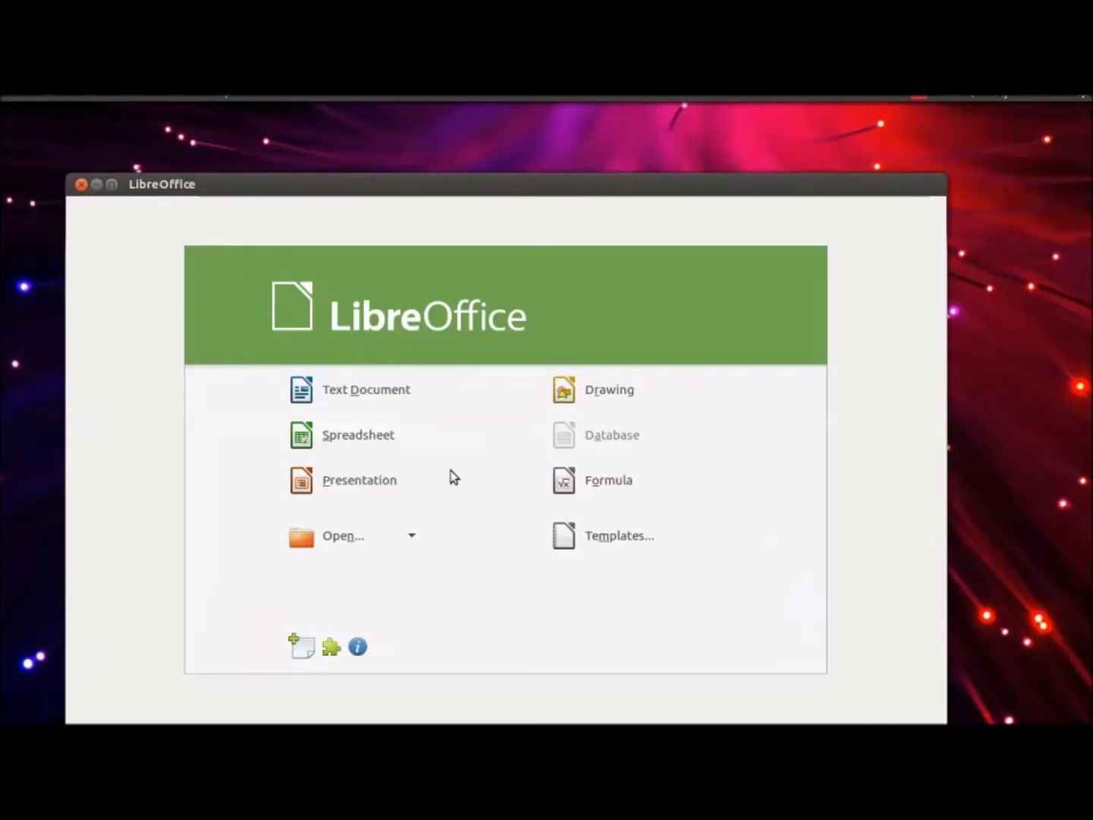
Open estimate for the year1.ods from the home folder.
left_click(300, 437)
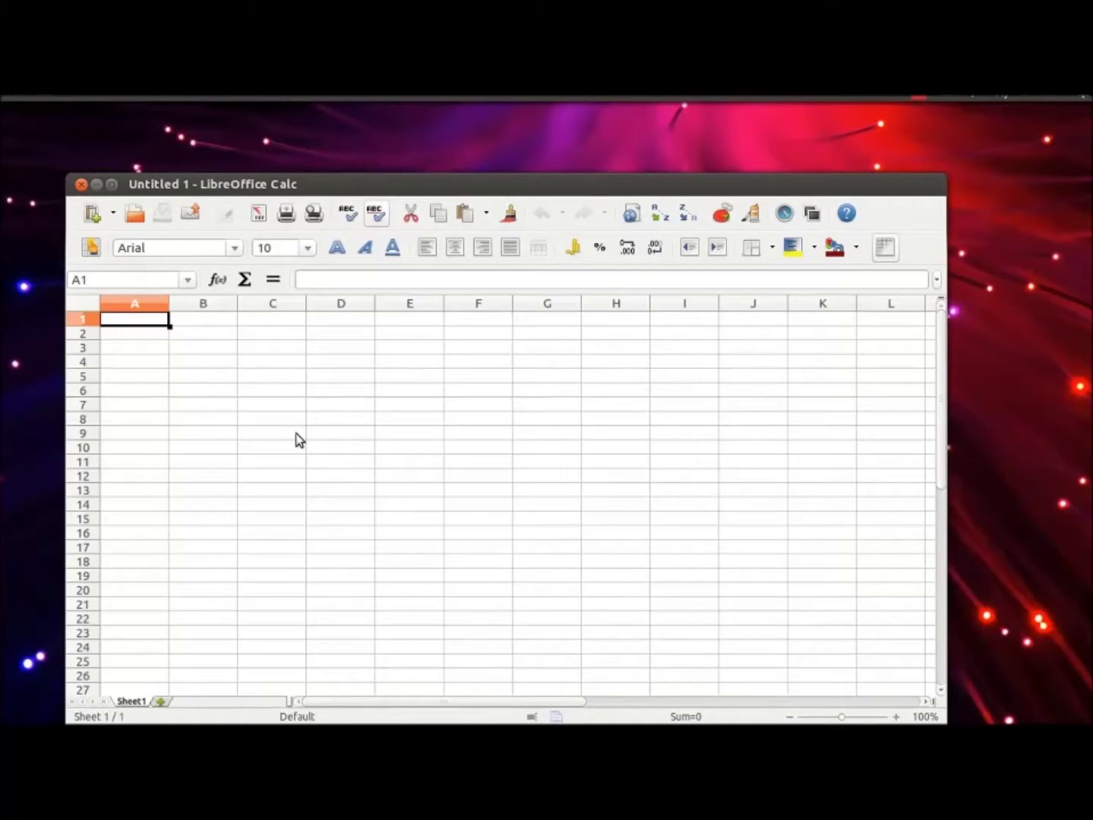
left_click(136, 214)
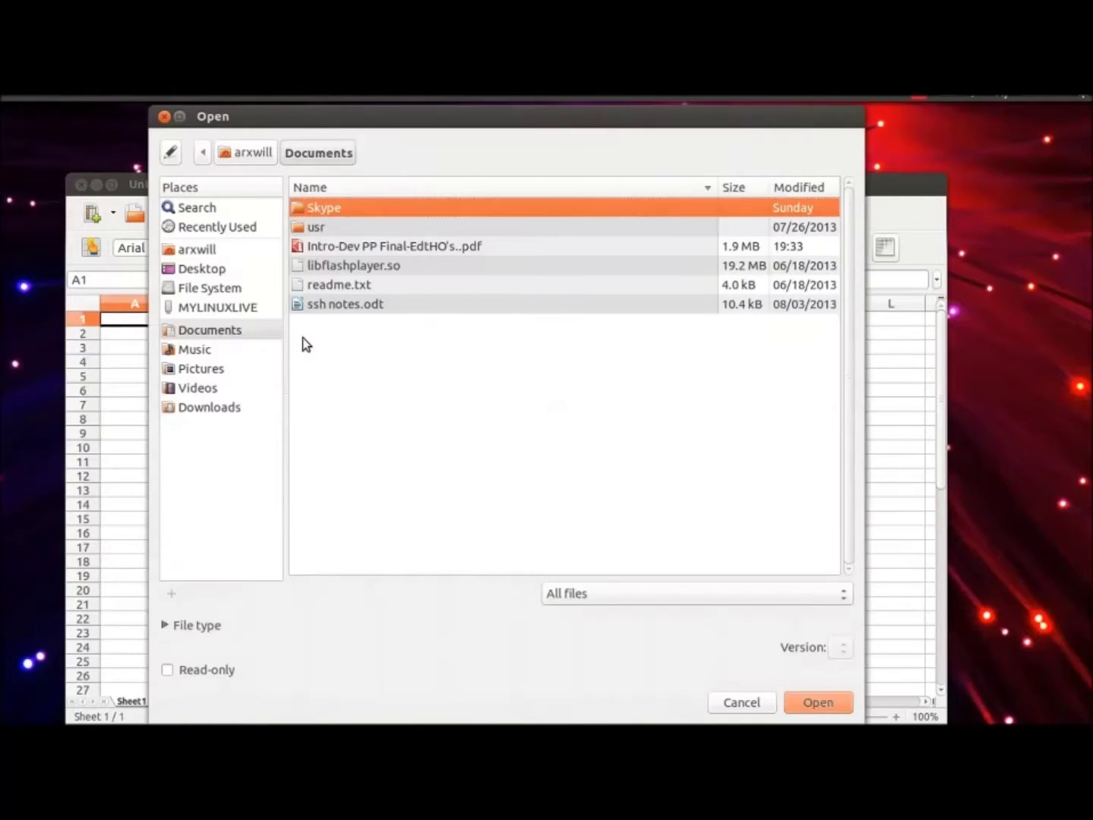
left_click(739, 707)
left_click(148, 218)
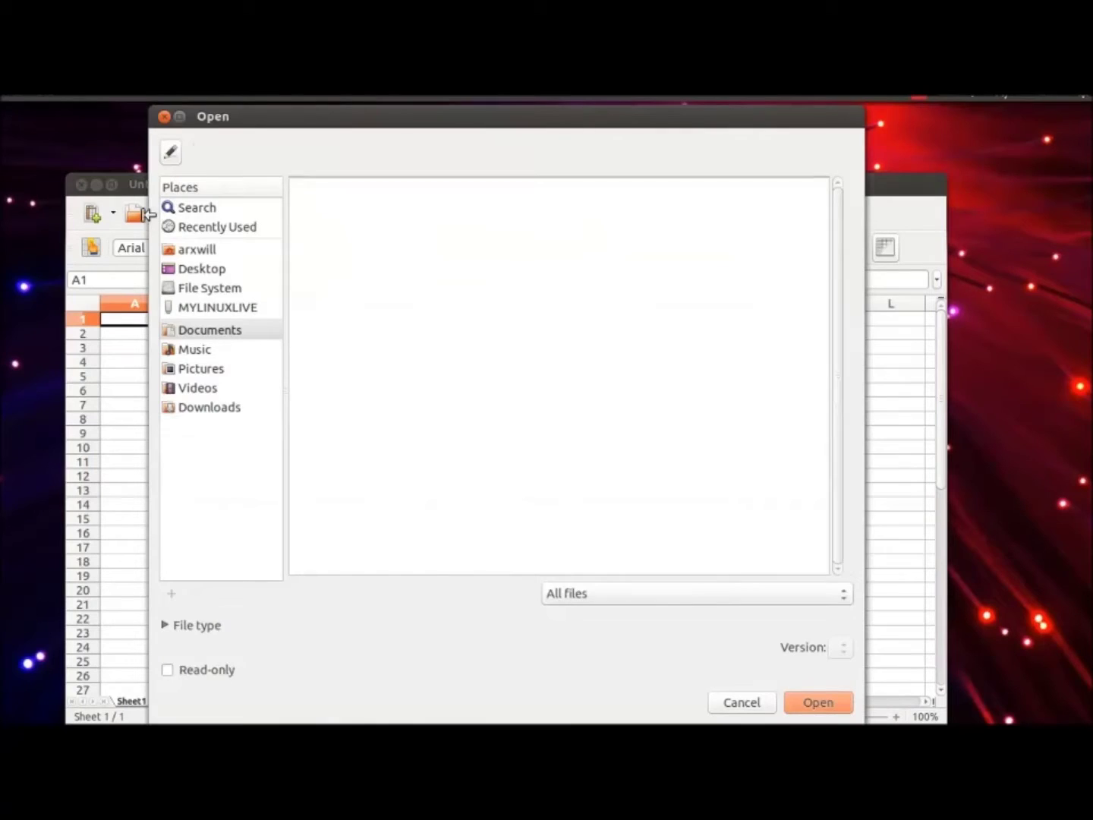
left_click(199, 250)
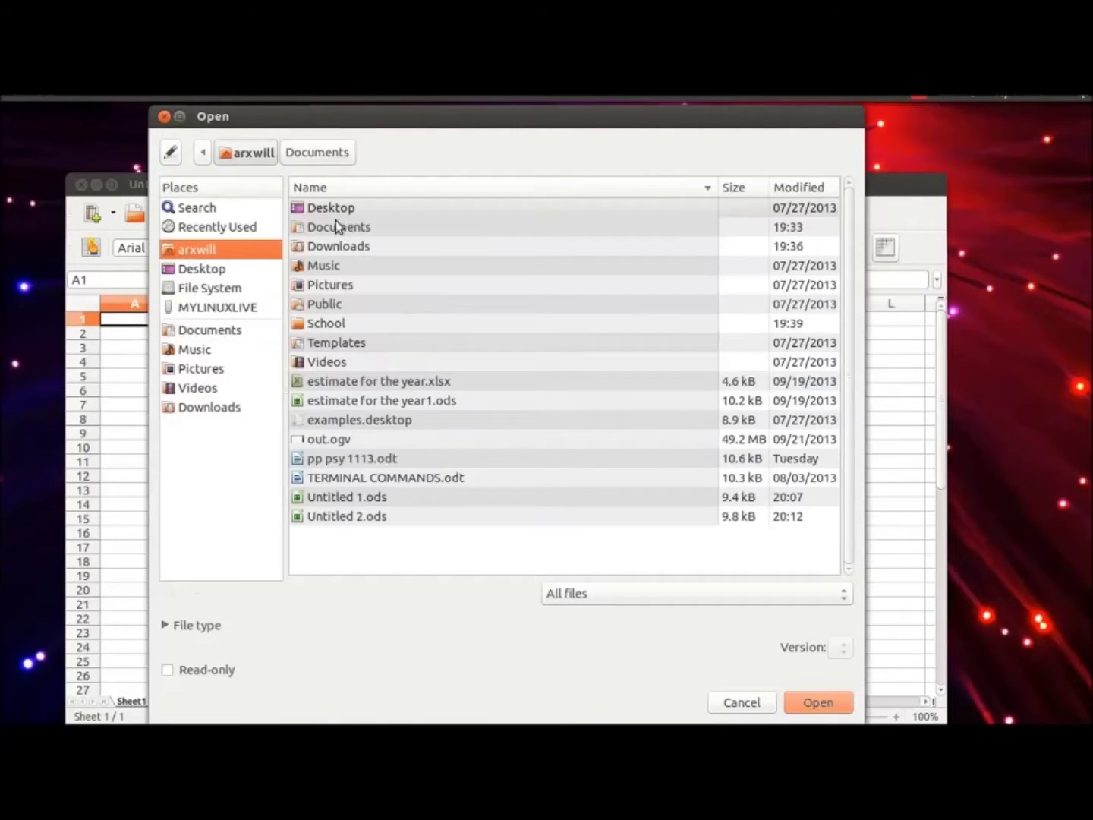
left_click(334, 401)
left_click(819, 705)
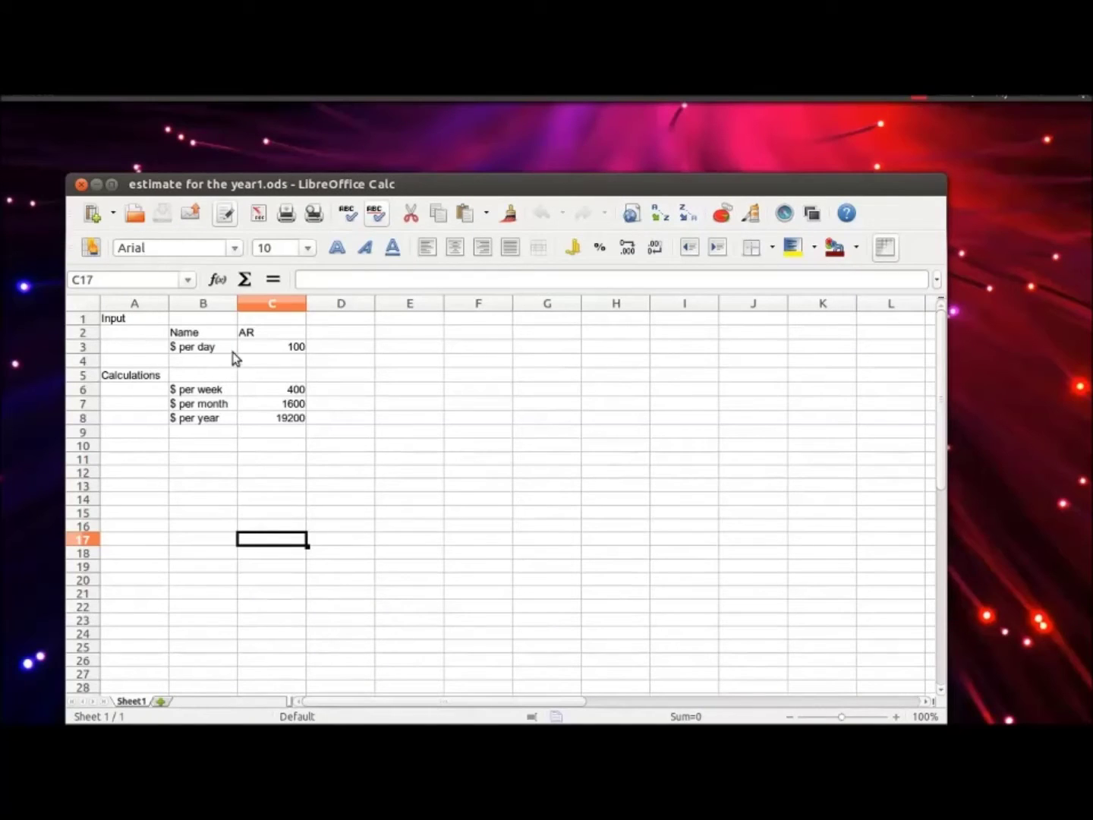
Change $ per day in C3 to 200, making the yearly estimate 38400.
left_click(291, 350)
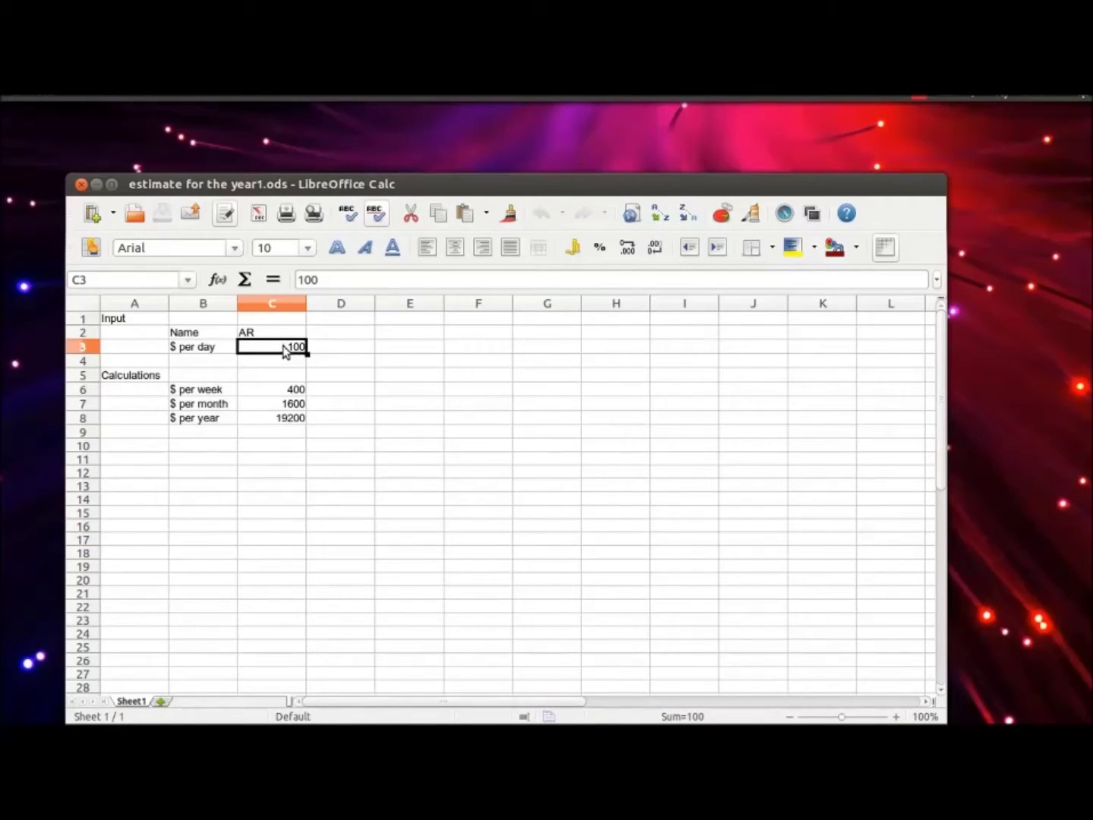
type("200")
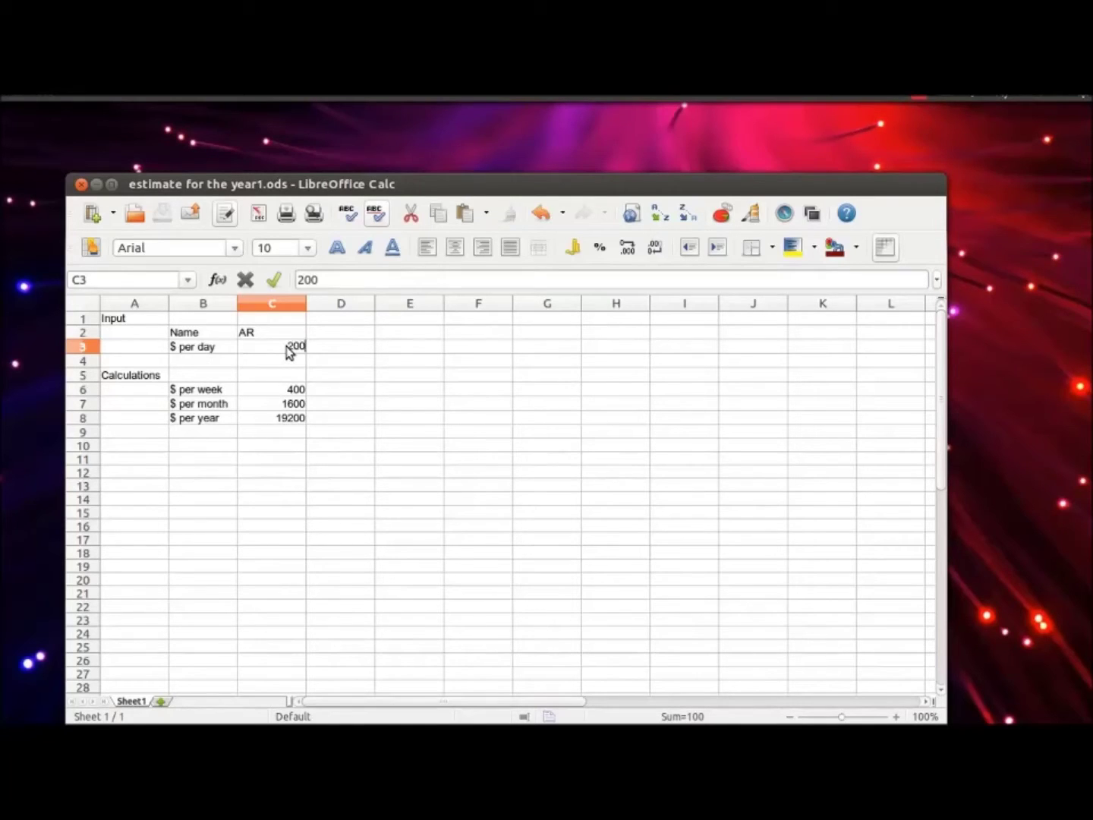
key("Return")
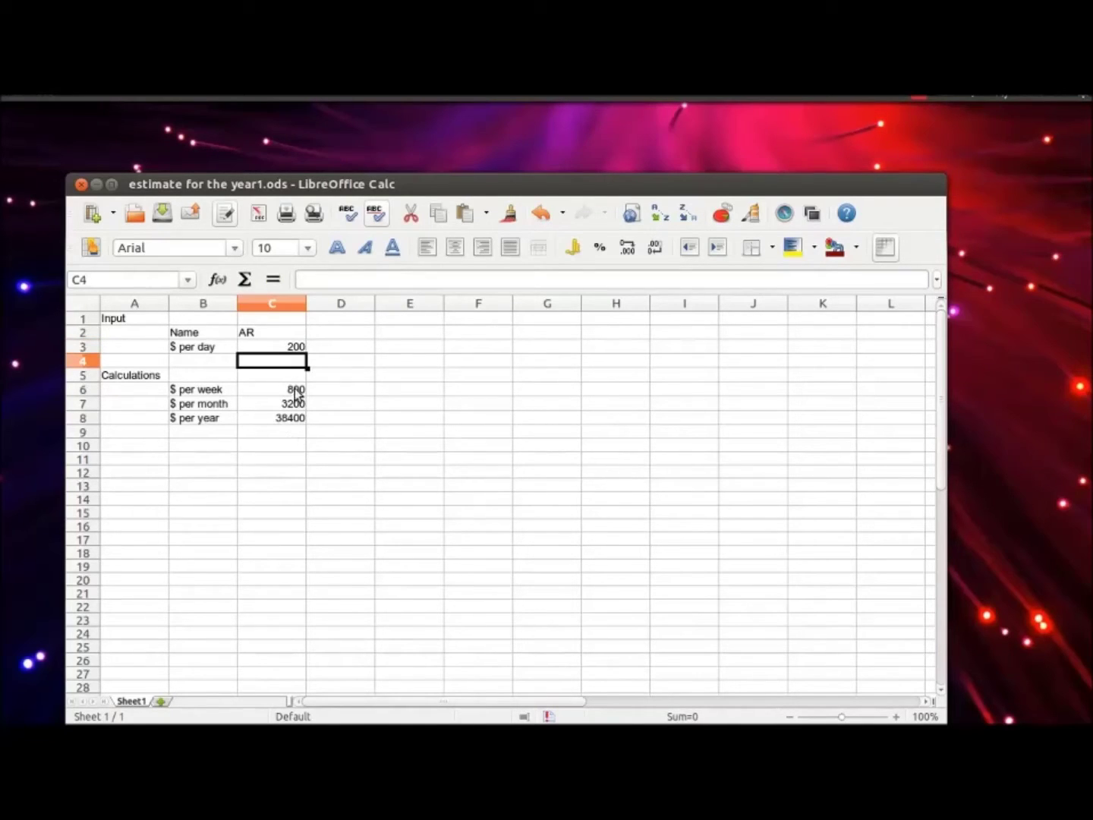